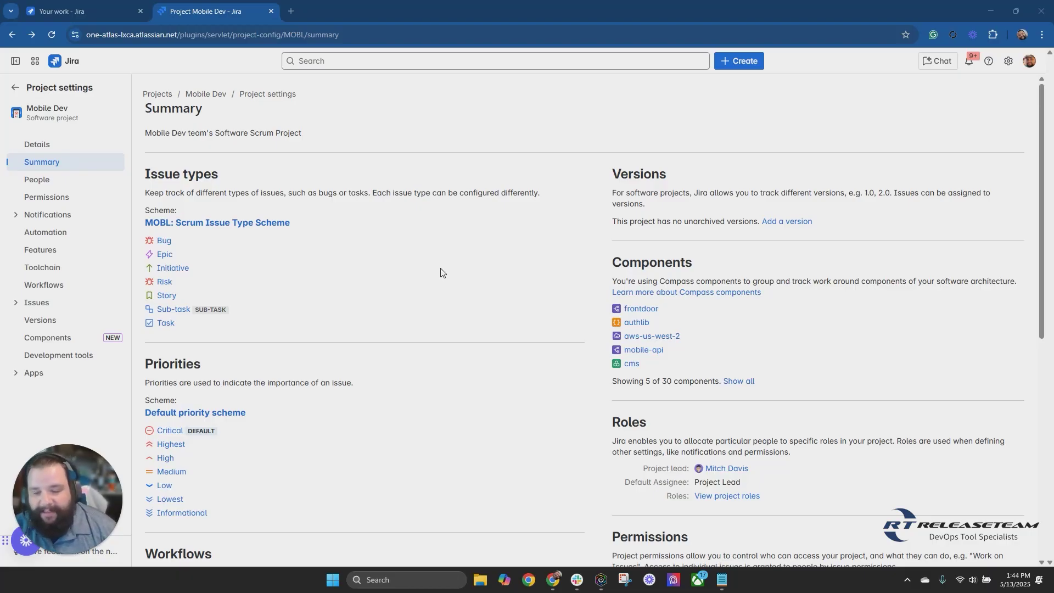
Scroll the Mobile Dev summary down to the Priorities section showing the Default priority scheme
scroll(443, 273, "down", 2)
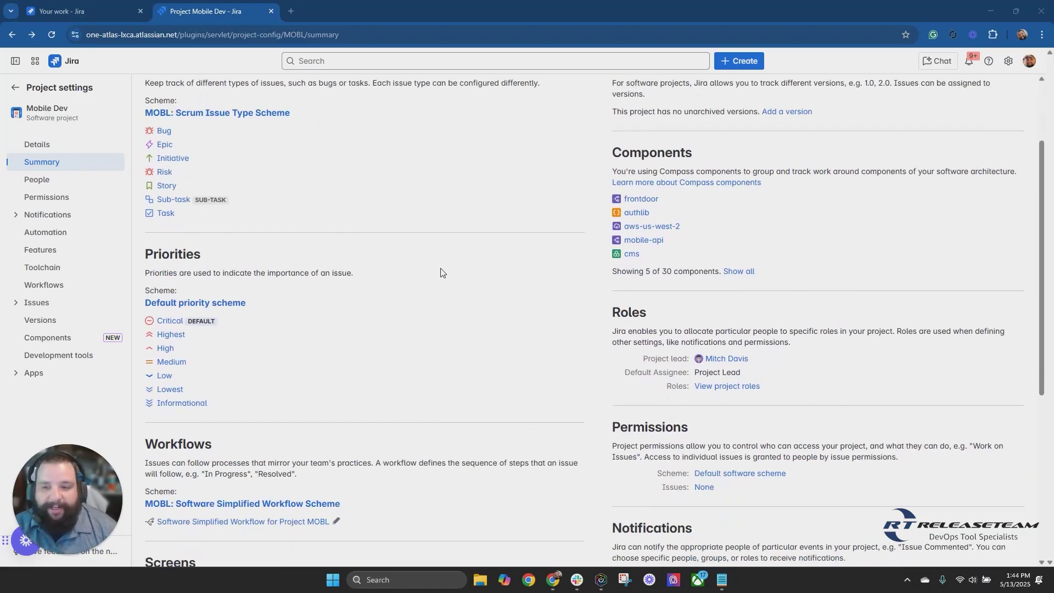
scroll(442, 273, "up", 2)
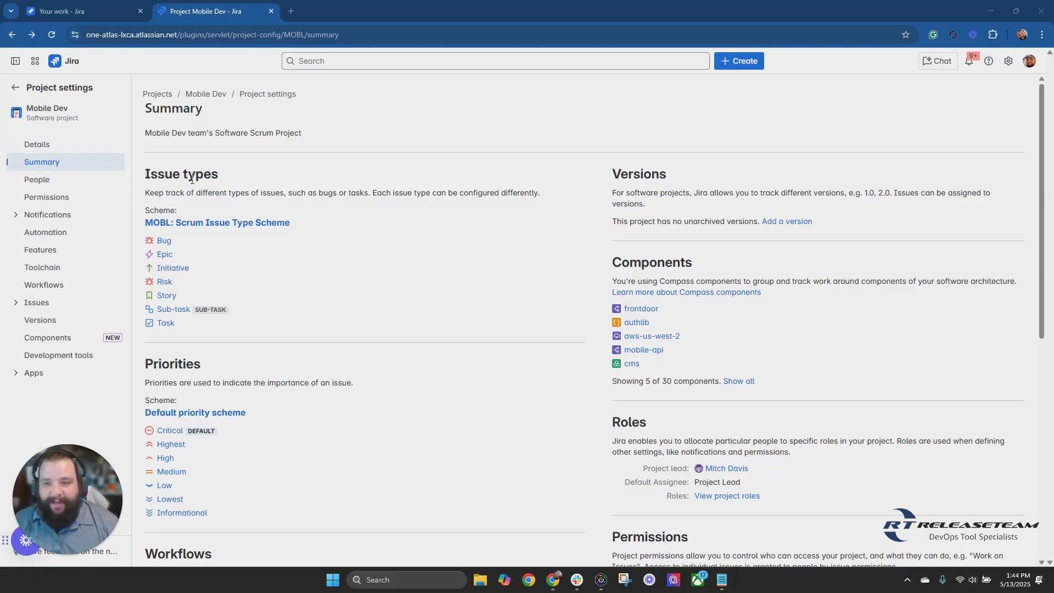
scroll(352, 360, "down", 3)
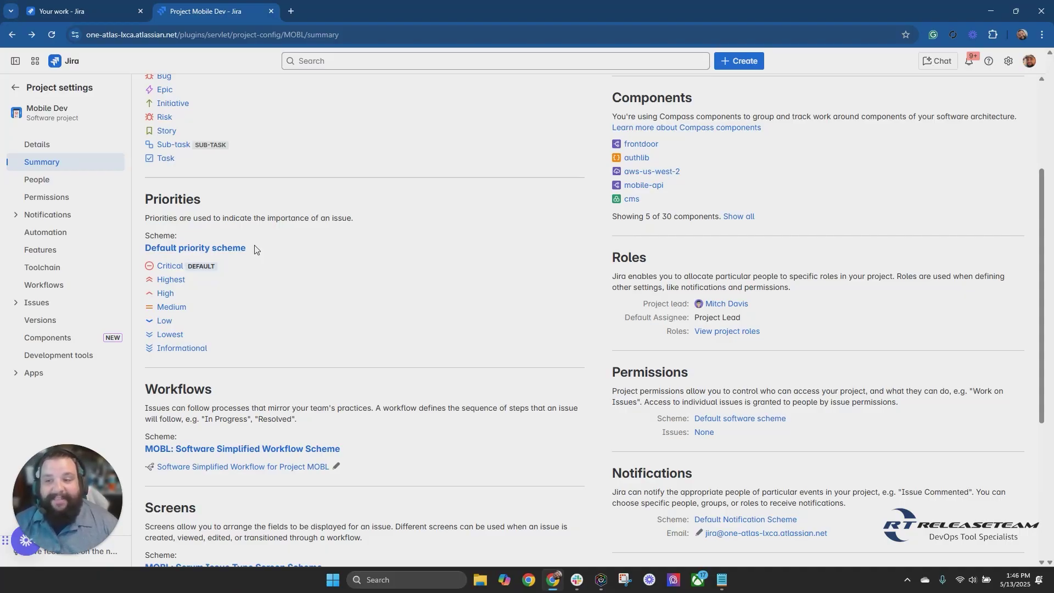
Open the Default priority scheme from the Mobile Dev summary in admin settings
left_click(255, 247)
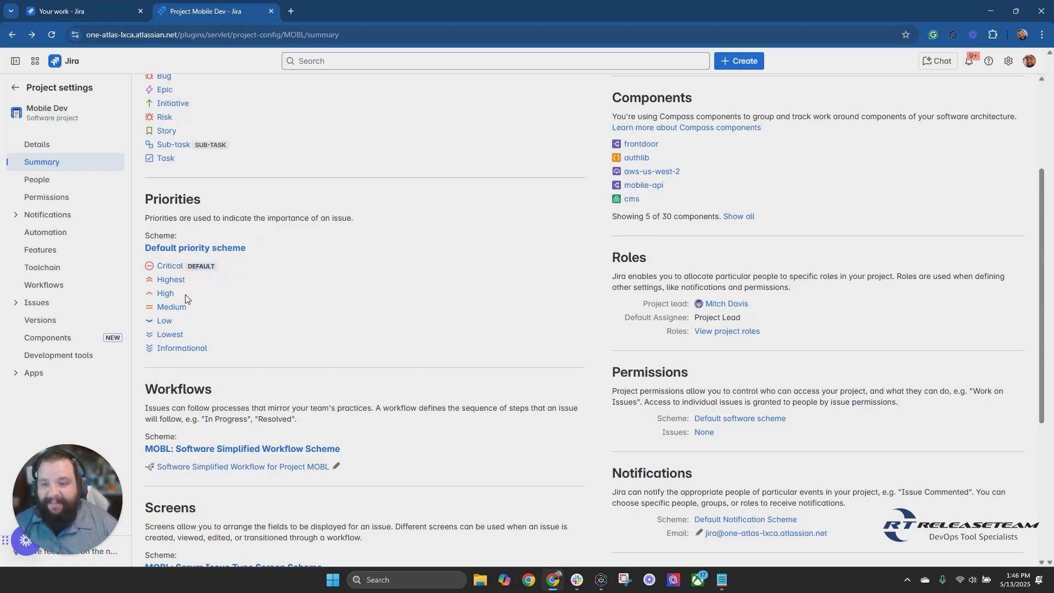
left_click(196, 312)
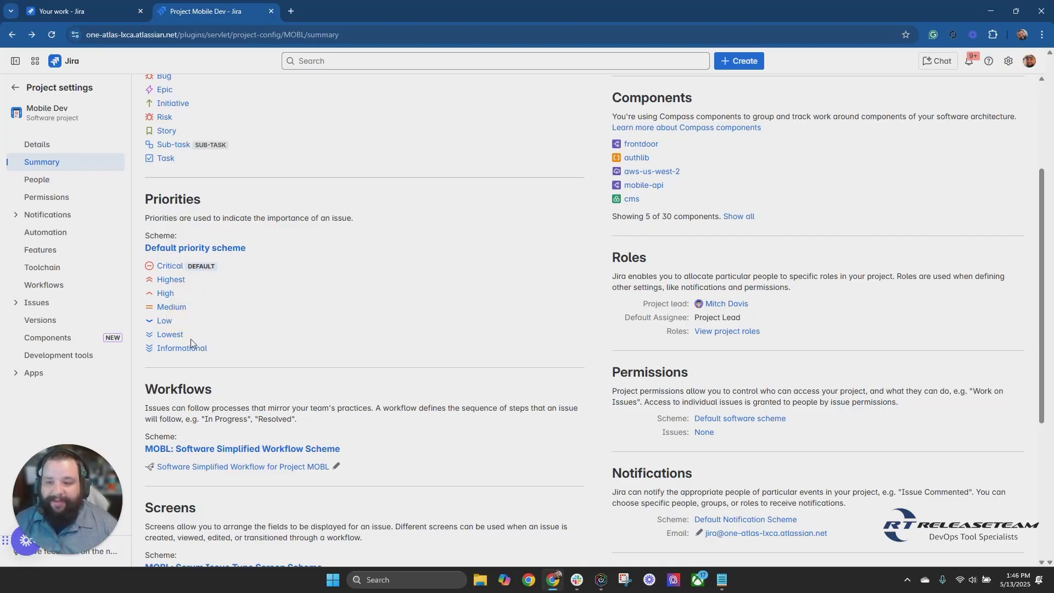
left_click(212, 347)
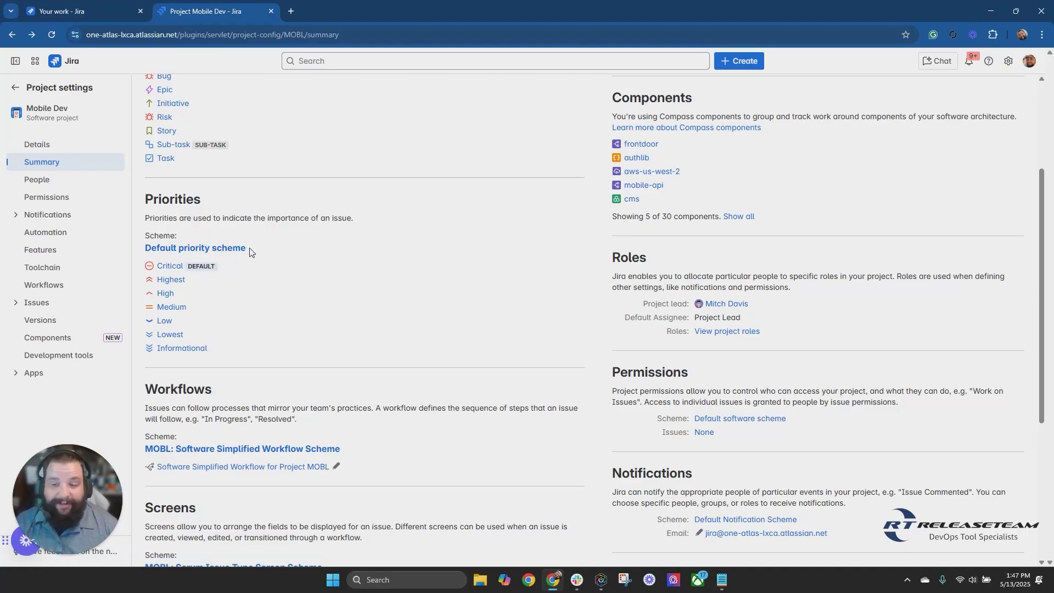
left_click(199, 249)
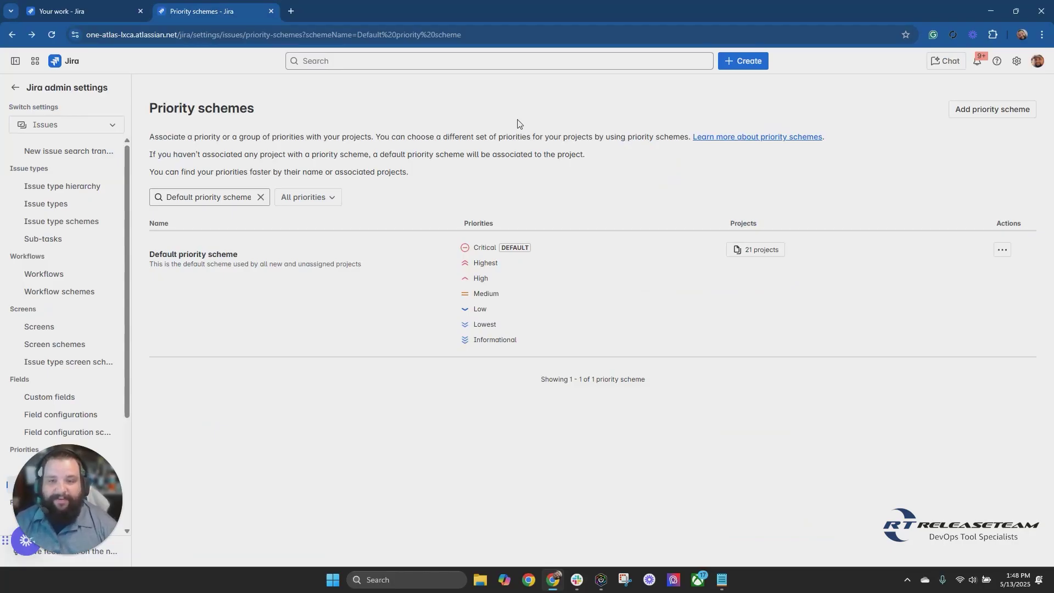
Show the Priority schemes list without the Default scheme name filter
left_click(1018, 64)
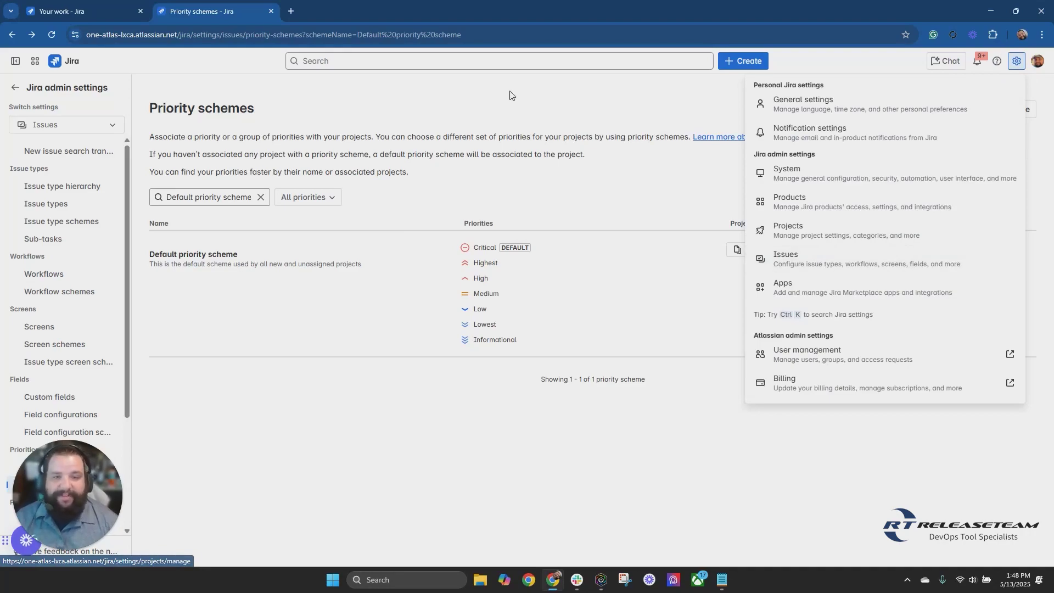
left_click(520, 103)
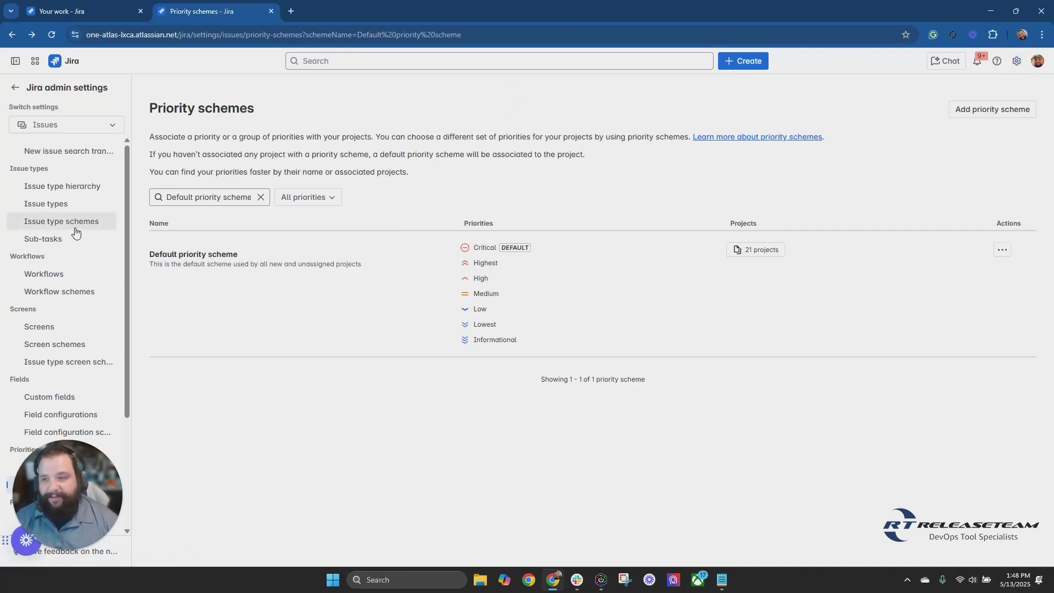
scroll(71, 263, "down", 3)
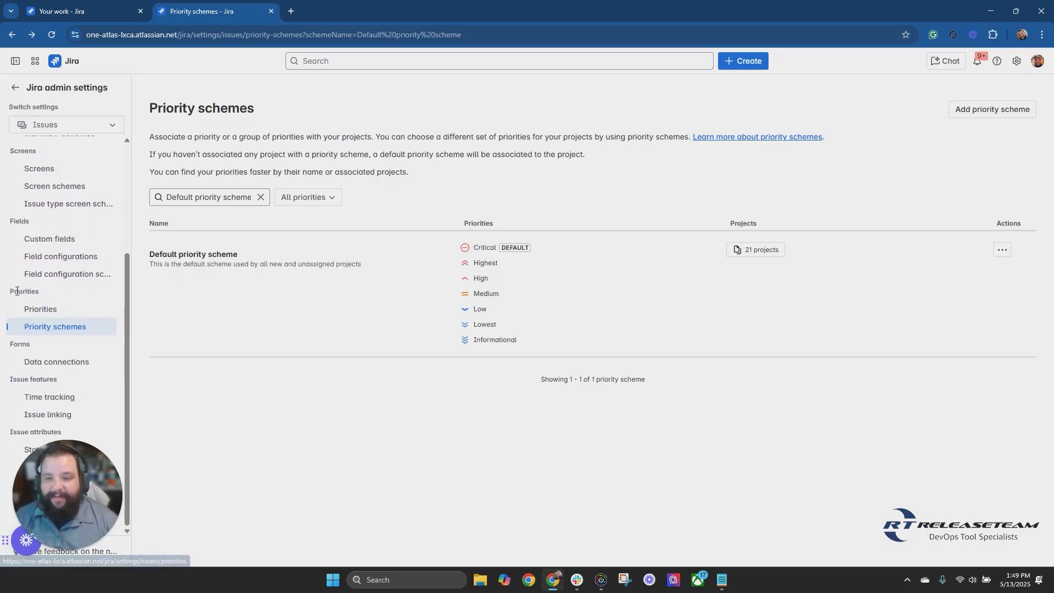
left_click(101, 329)
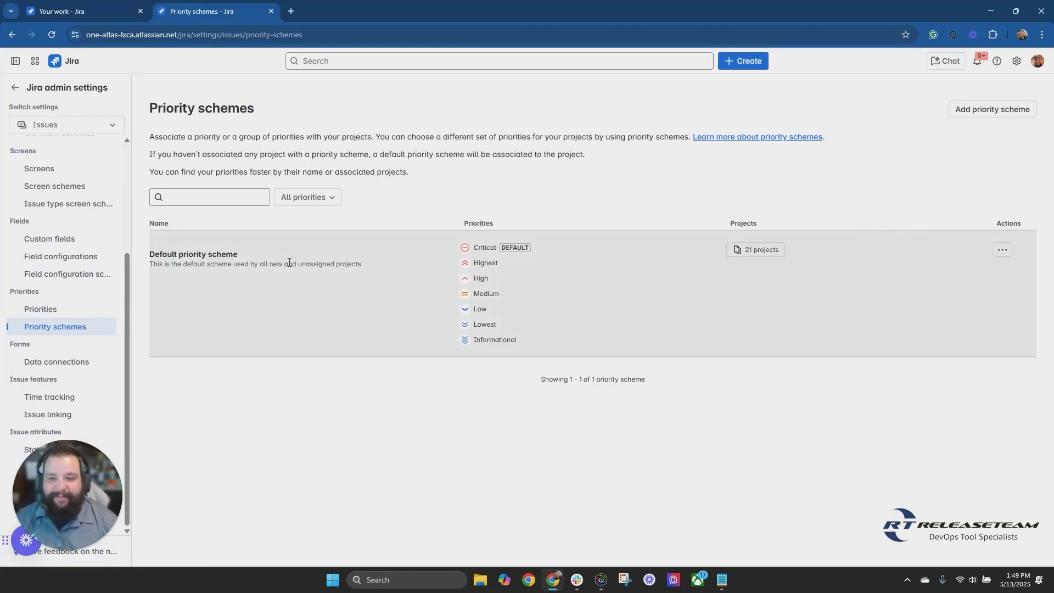
left_click(289, 263)
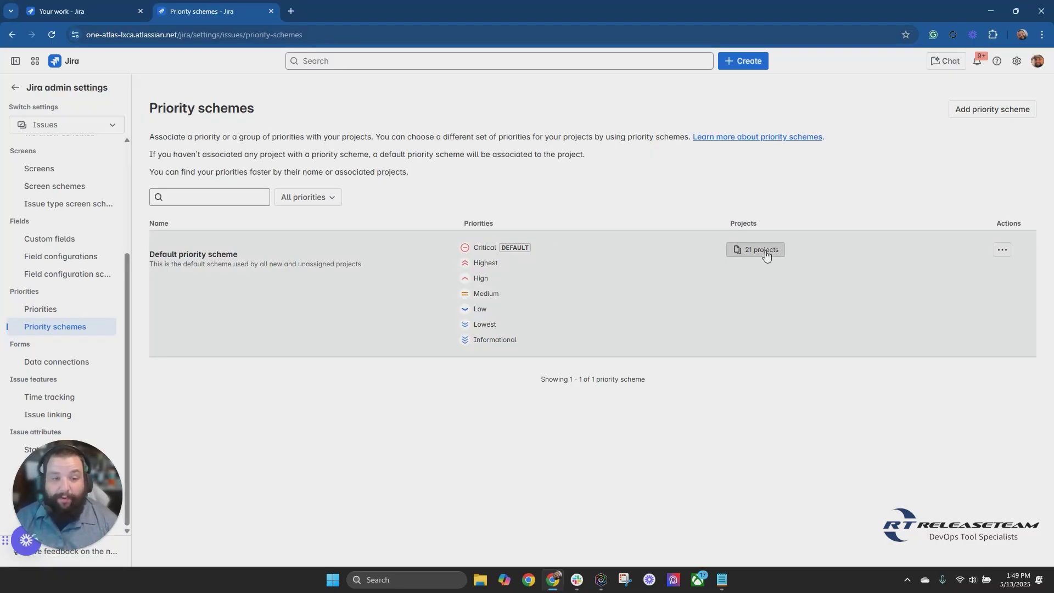
left_click(1001, 252)
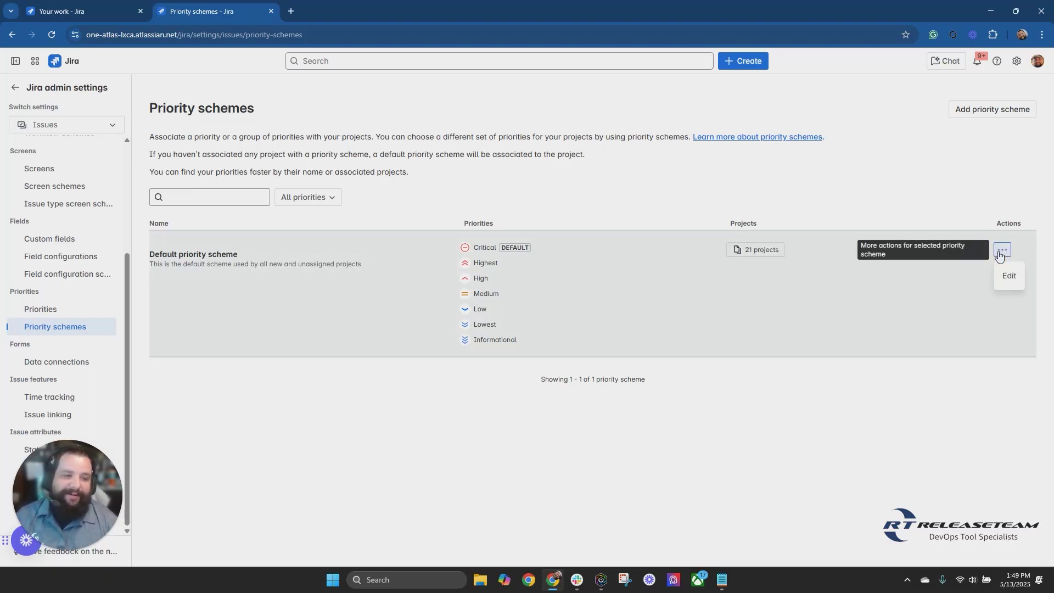
left_click(907, 199)
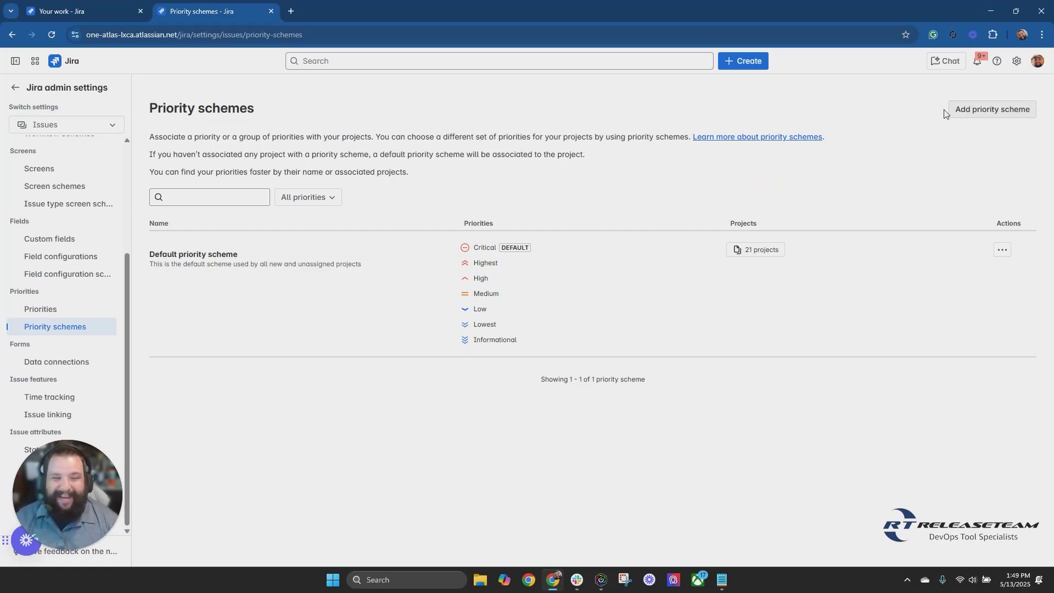
Start a new priority scheme named 'Demo Scheme' with description 'This is for demo purposes'
left_click(990, 112)
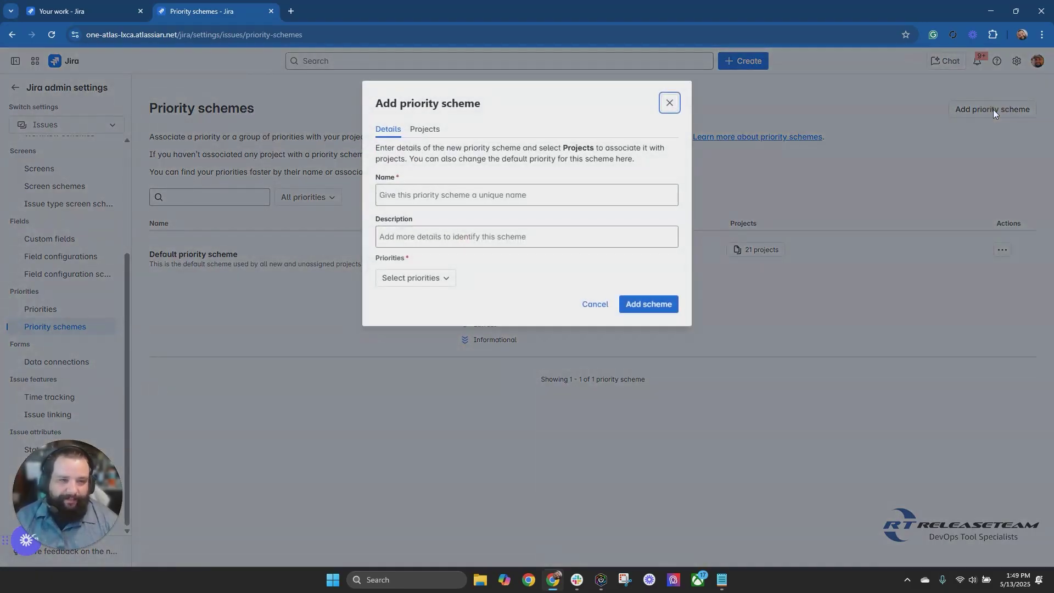
left_click(442, 193)
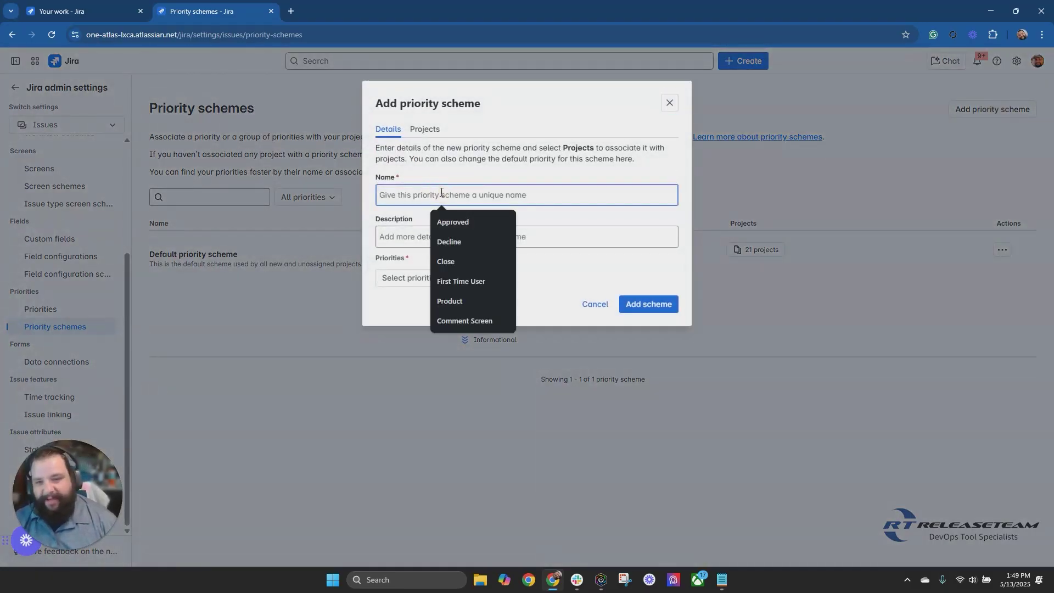
key("Caps_Lock")
type("D")
key("Caps_Lock")
type("emo")
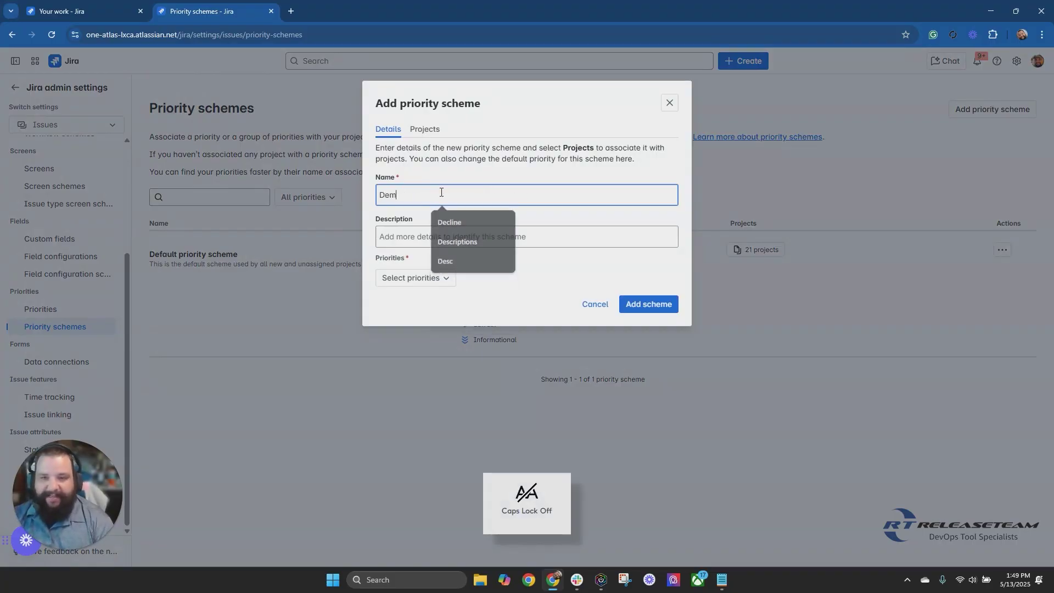
key("Caps_Lock")
type("S")
key("Caps_Lock")
type("cheme")
left_click(473, 236)
key("Caps_Lock")
type("T")
key("Caps_Lock")
type("h")
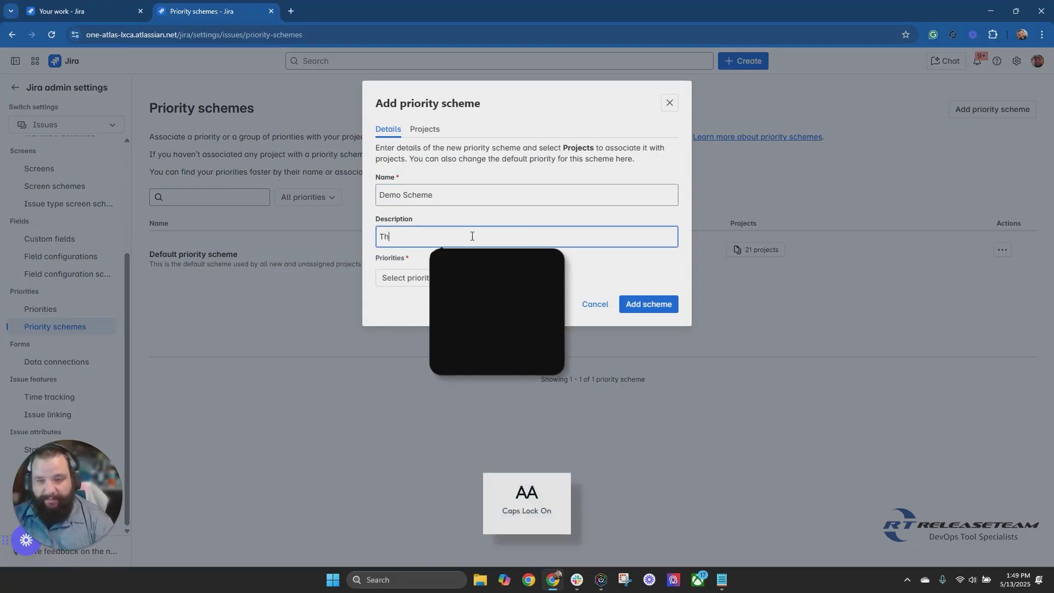
type("is is for demo ")
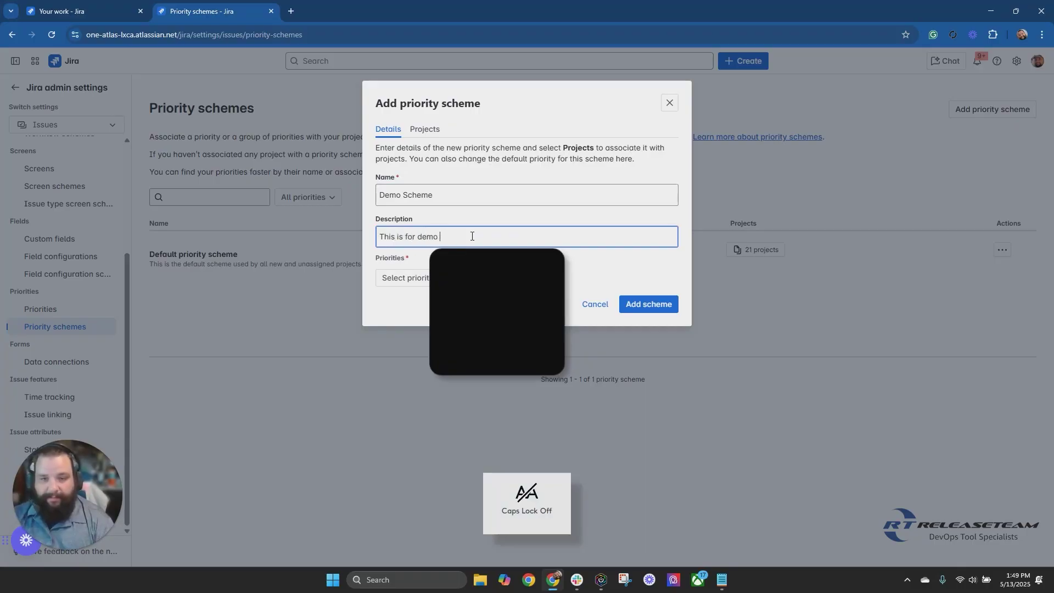
type("purposes")
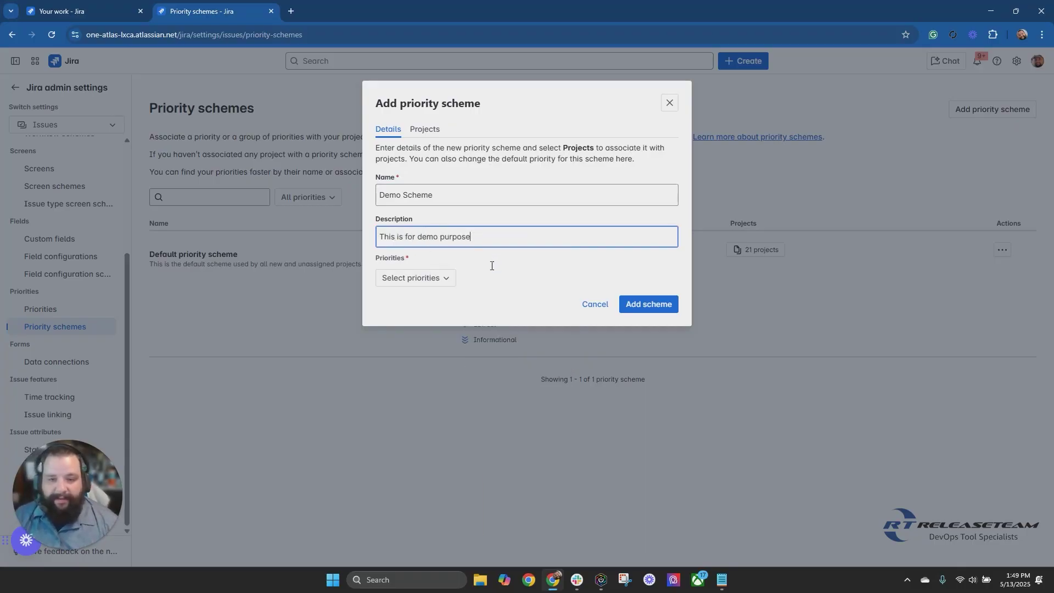
Include High as default plus Medium and Low, then create the scheme
left_click(450, 278)
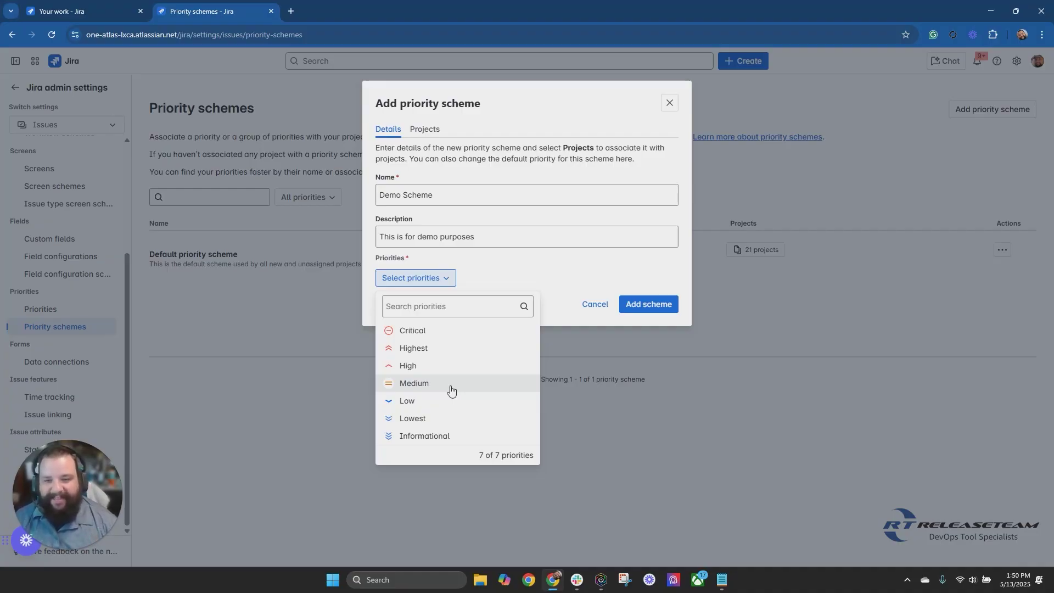
left_click(416, 366)
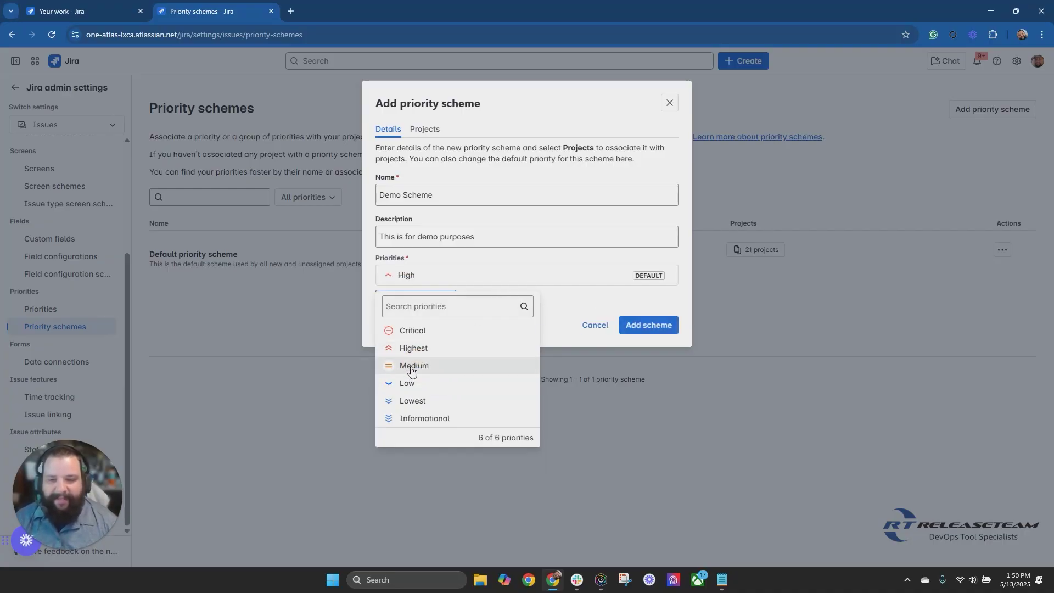
left_click(412, 371)
left_click(413, 372)
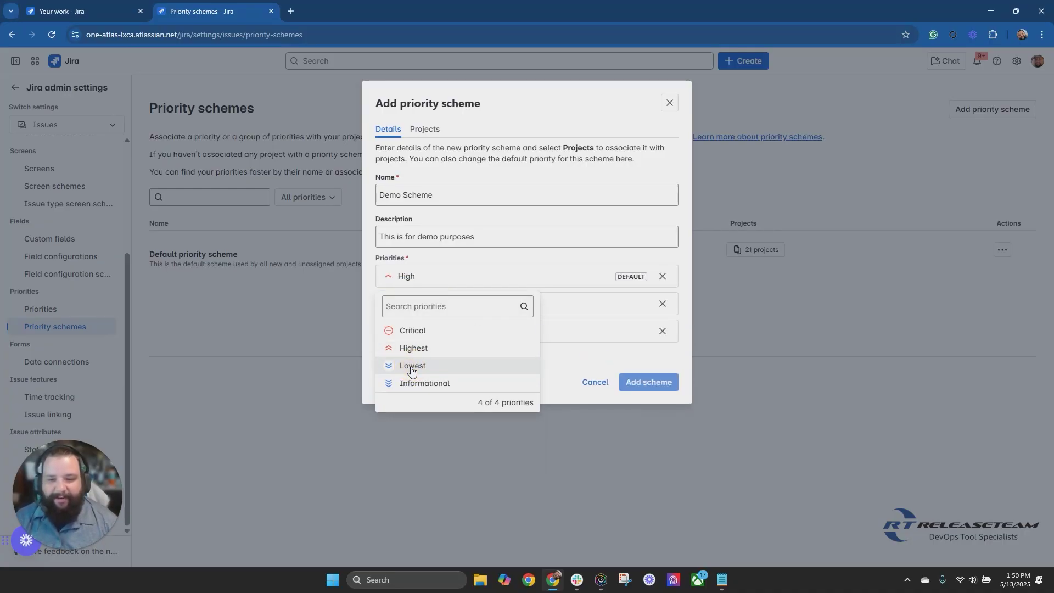
left_click(637, 360)
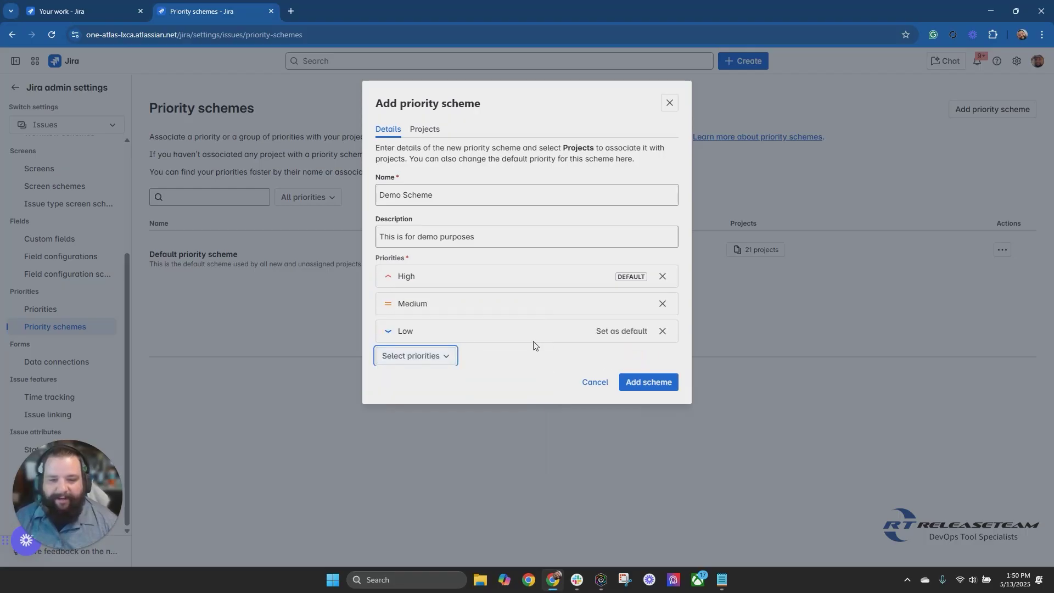
left_click(651, 382)
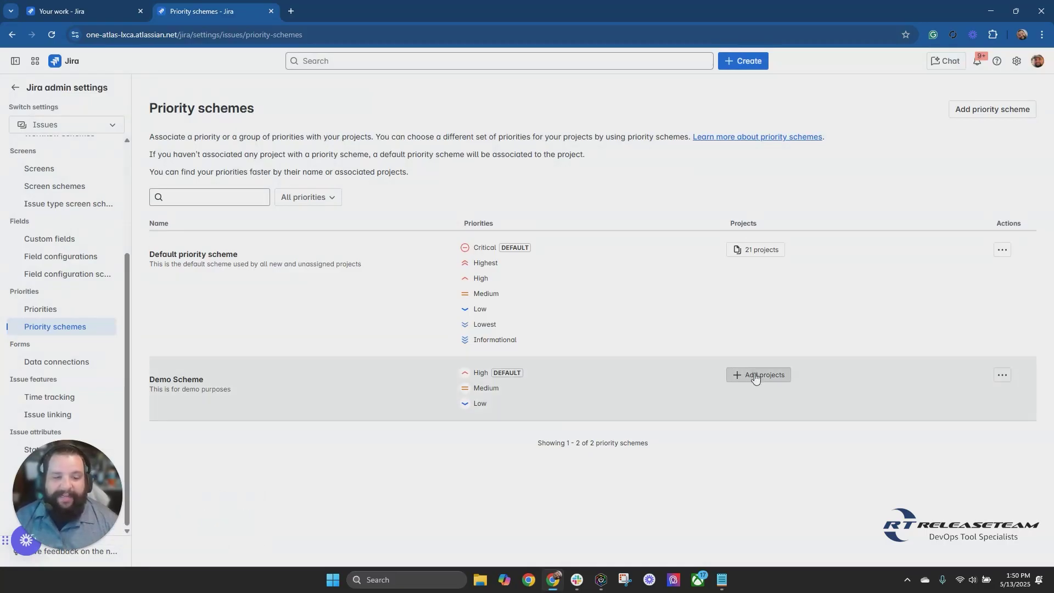
Pick Marketing Services from page 3 of the projects for Demo Scheme and continue
left_click(756, 375)
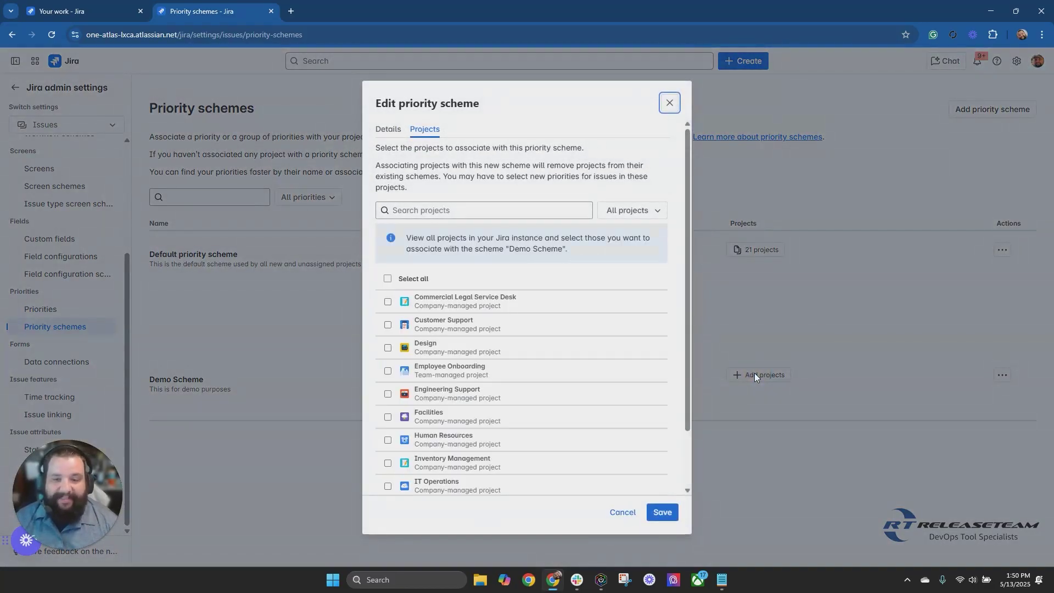
scroll(464, 380, "down", 2)
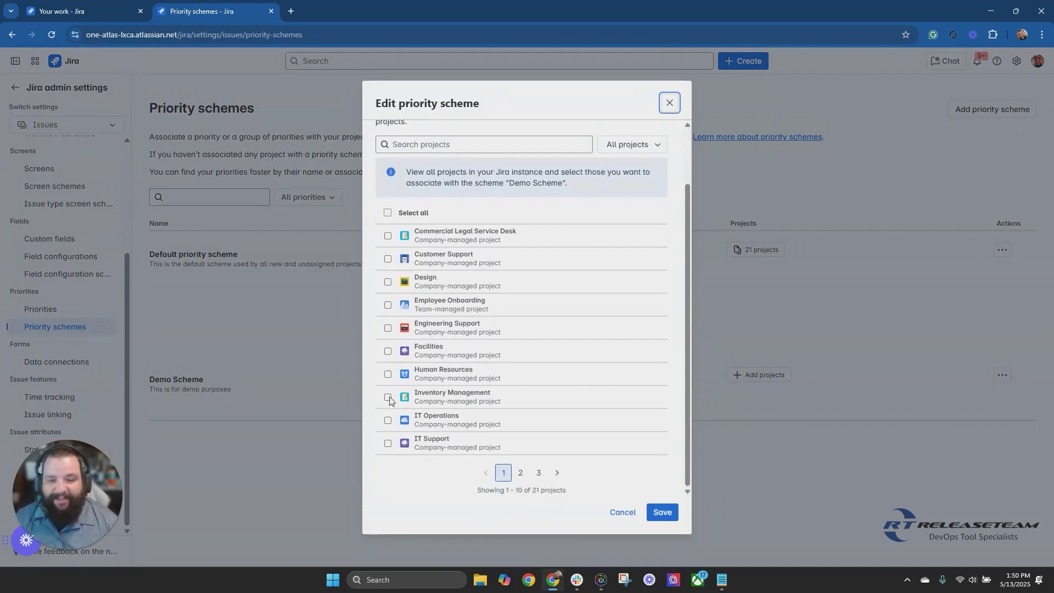
left_click(538, 473)
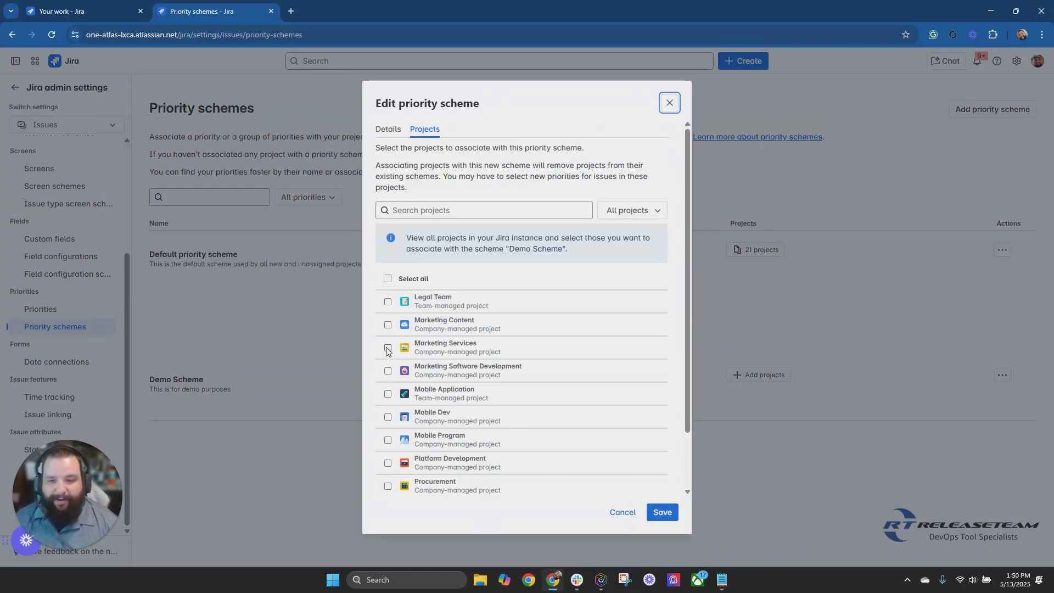
left_click(388, 349)
left_click(664, 512)
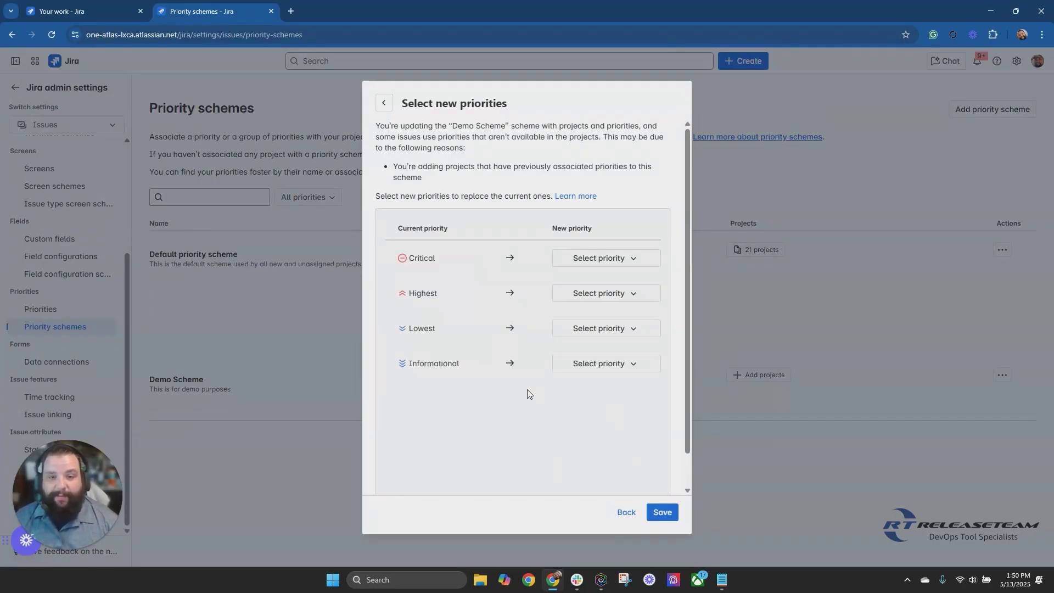
Remap Critical and Highest to High, Lowest to Medium, Informational to Low, and save
left_click(634, 260)
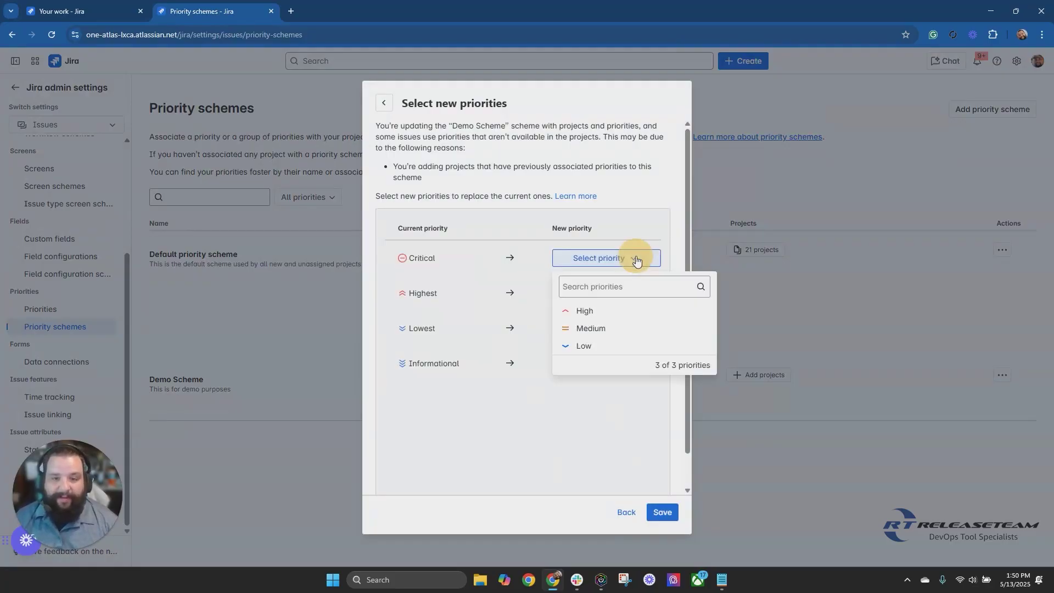
left_click(588, 310)
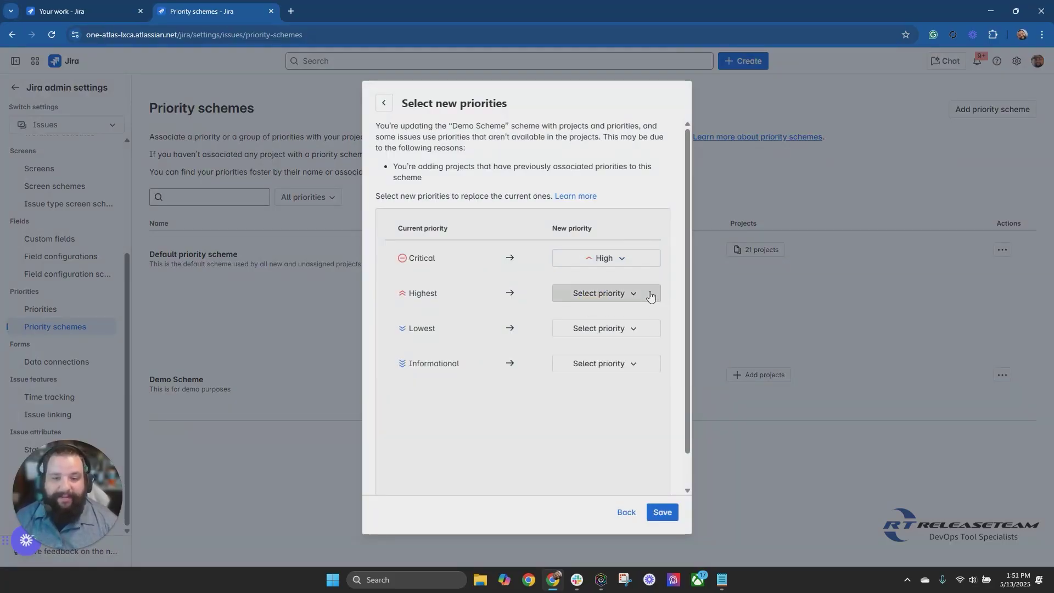
left_click(629, 296)
left_click(585, 346)
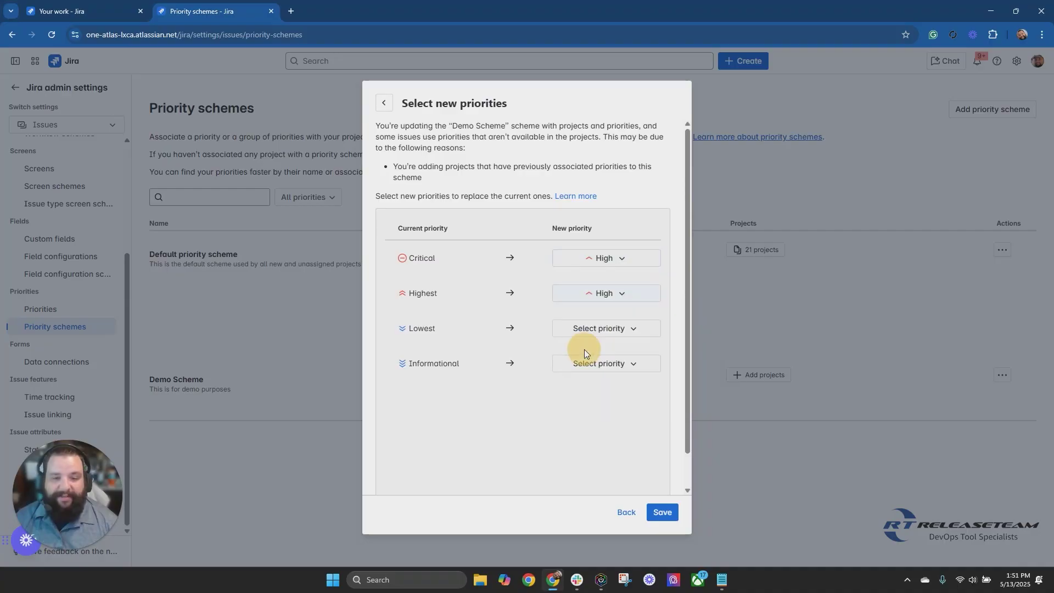
left_click(640, 330)
left_click(587, 399)
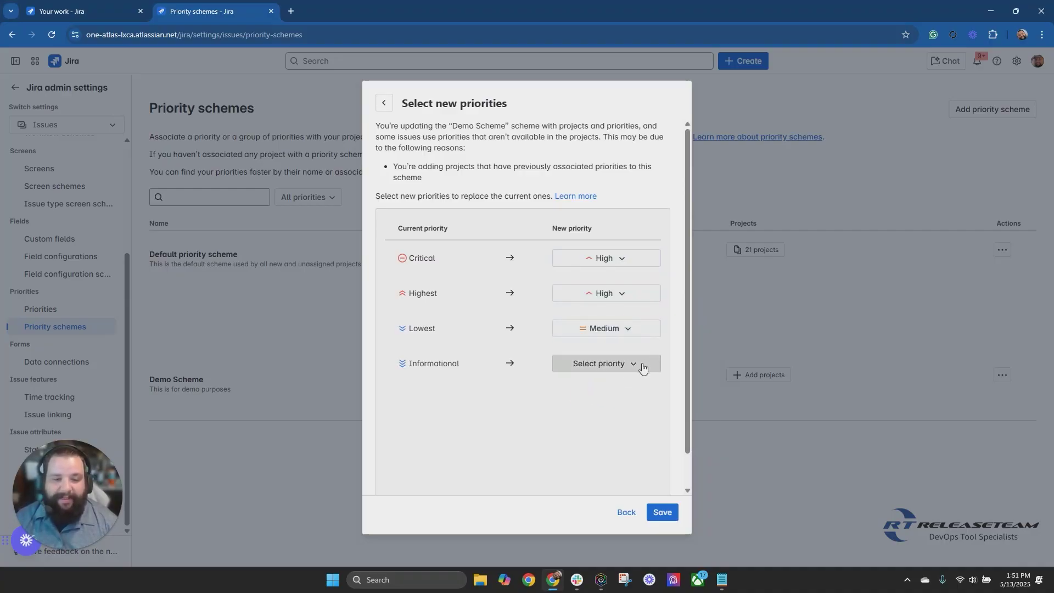
left_click(640, 363)
left_click(576, 453)
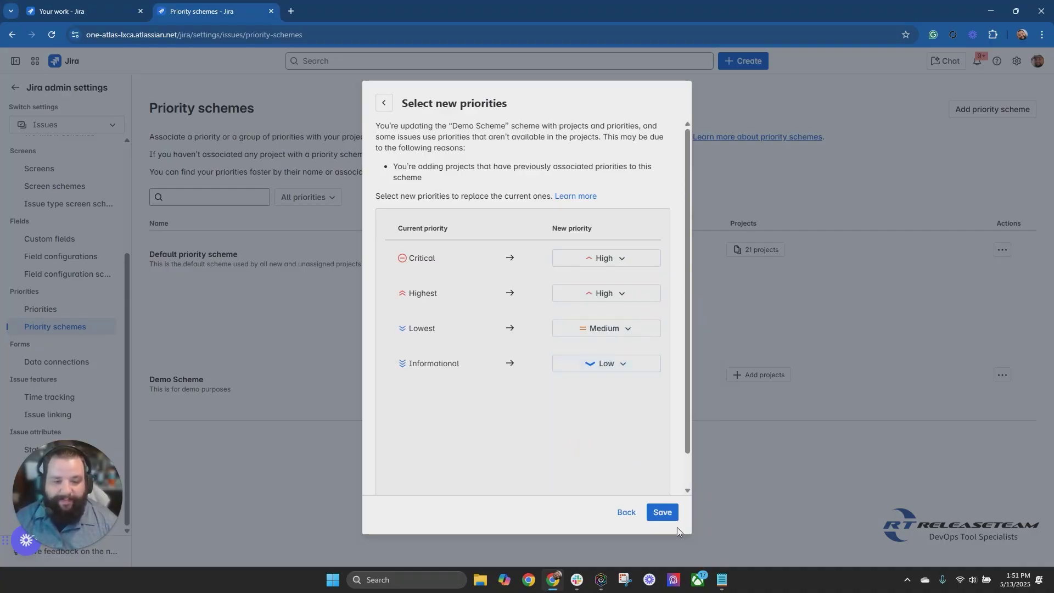
left_click(662, 513)
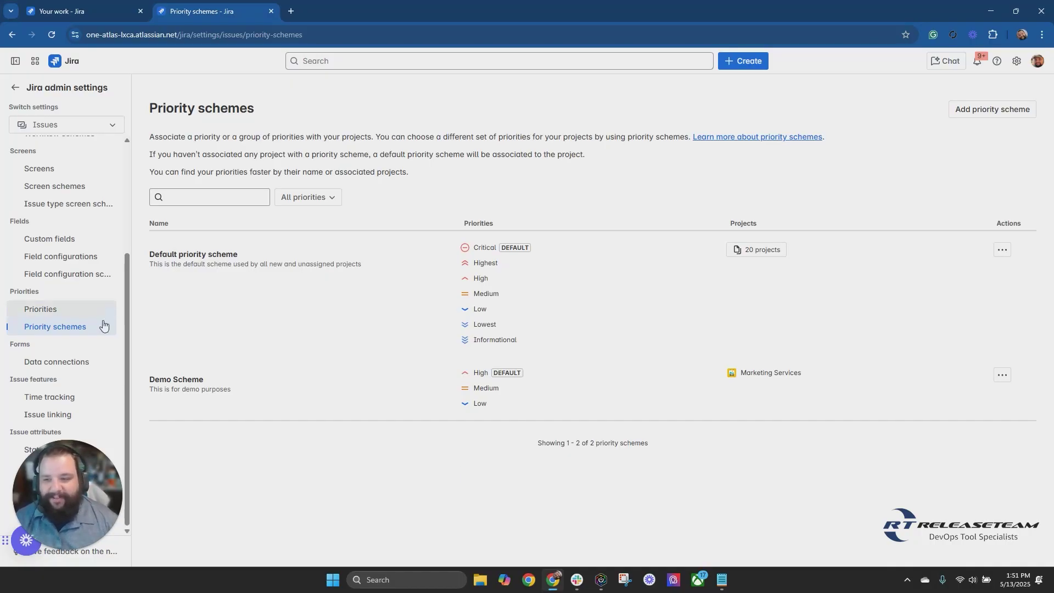
Switch the admin settings area to the Priorities list
left_click(102, 329)
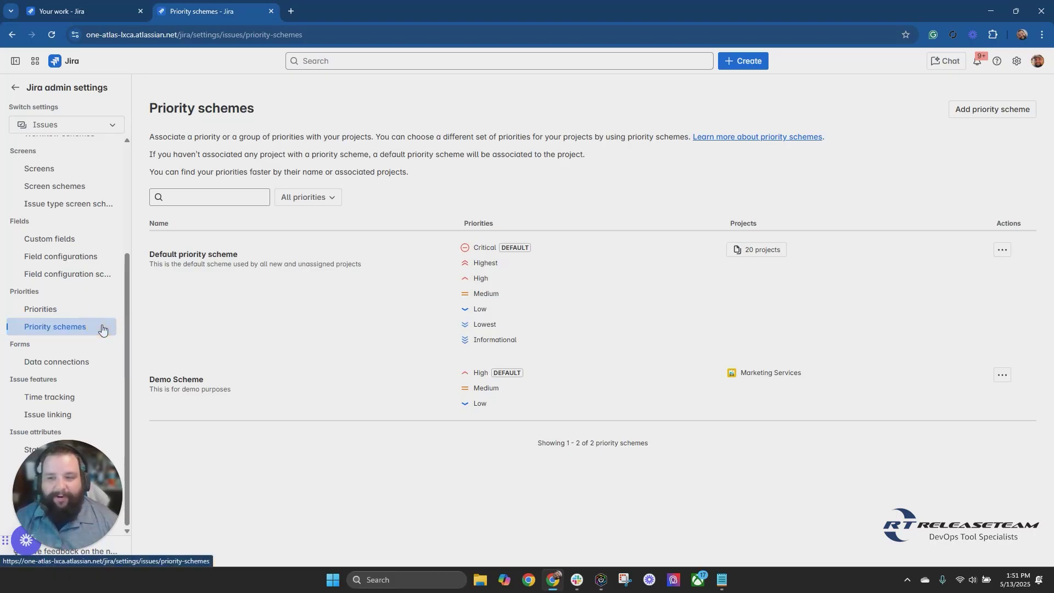
left_click(49, 118)
left_click(44, 310)
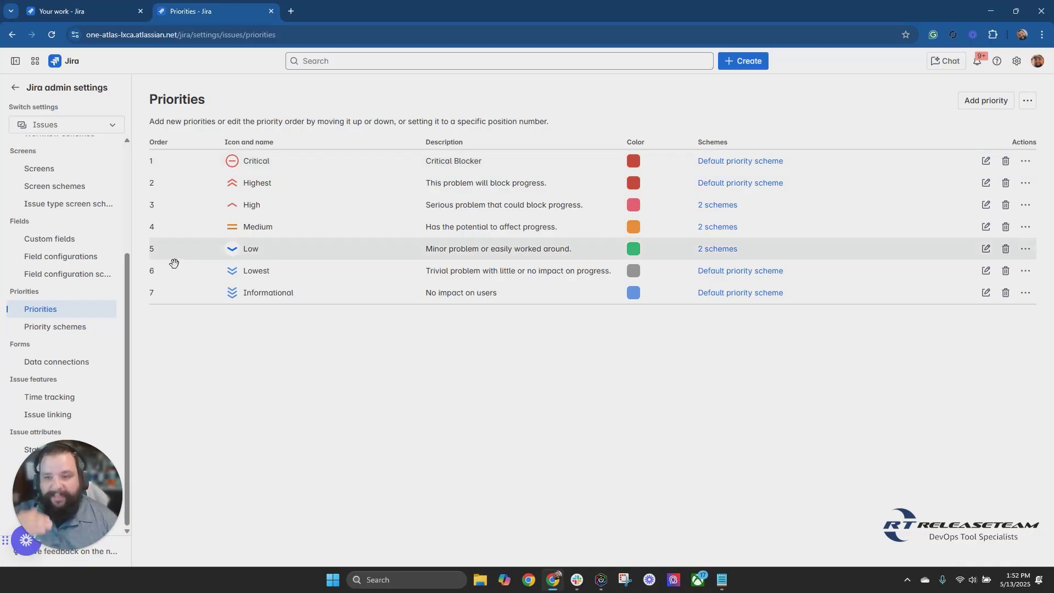
Look at the Critical priority's more-actions menu, then dismiss it
left_click(152, 298)
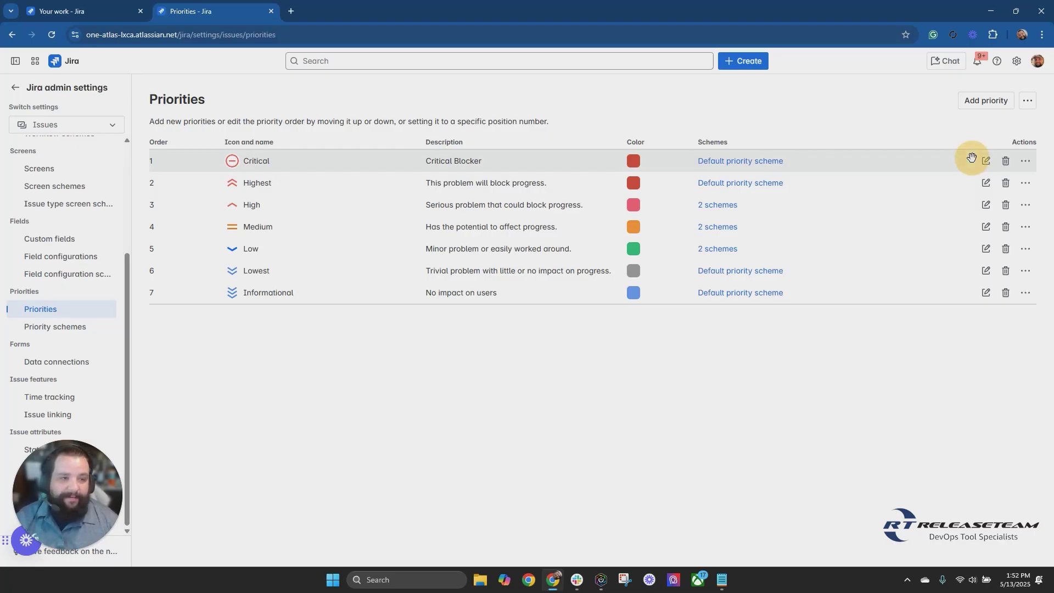
left_click(1025, 161)
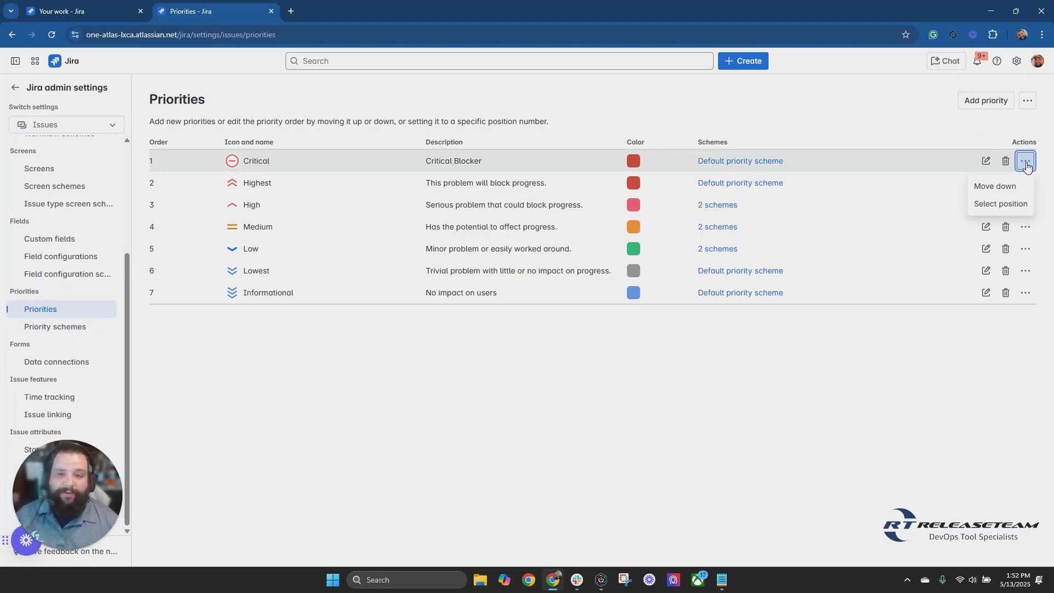
key("Escape")
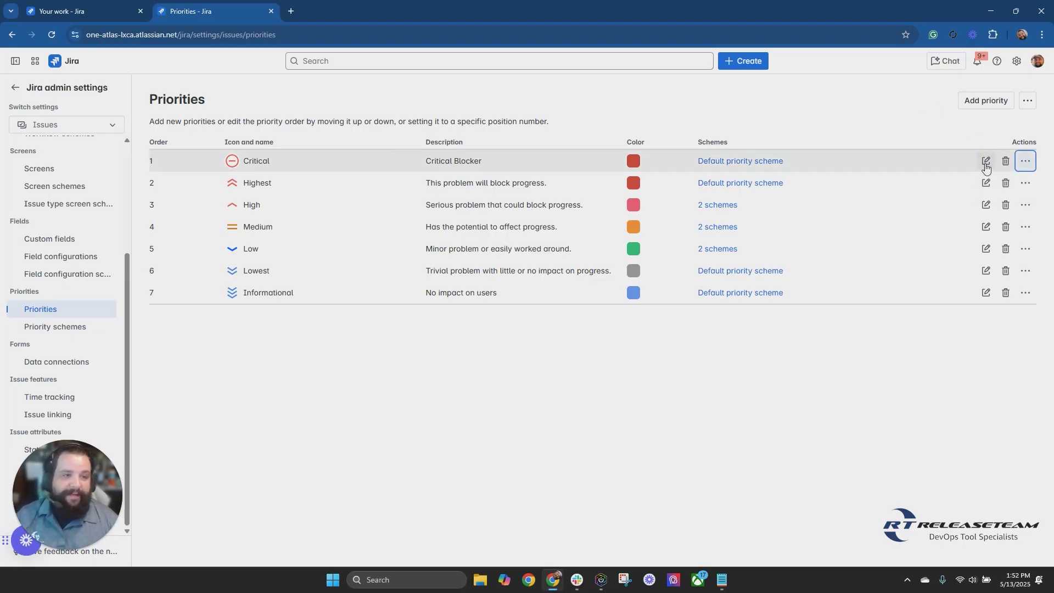
left_click(986, 161)
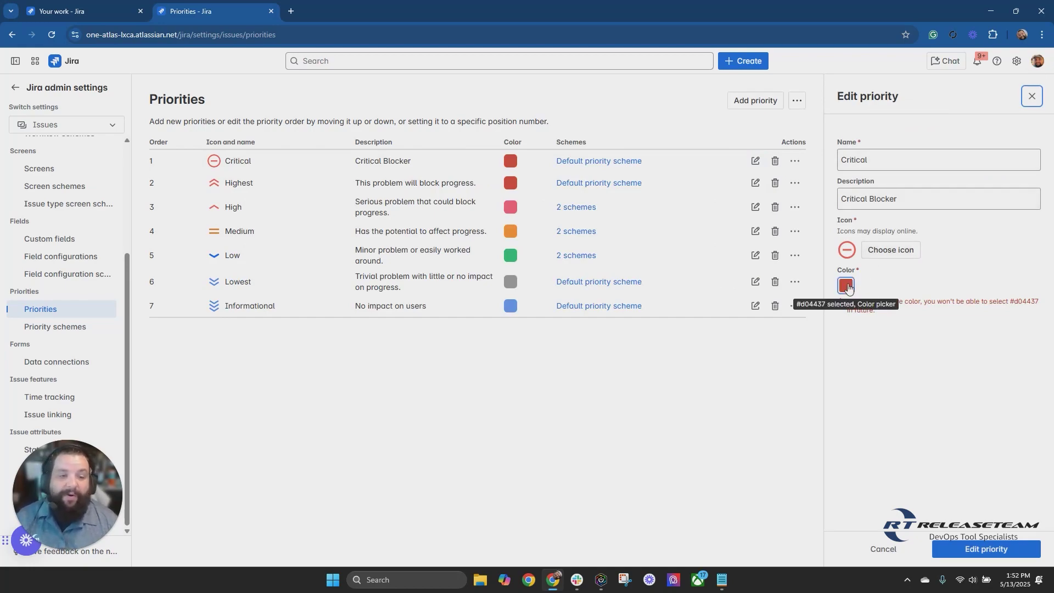
key("Escape")
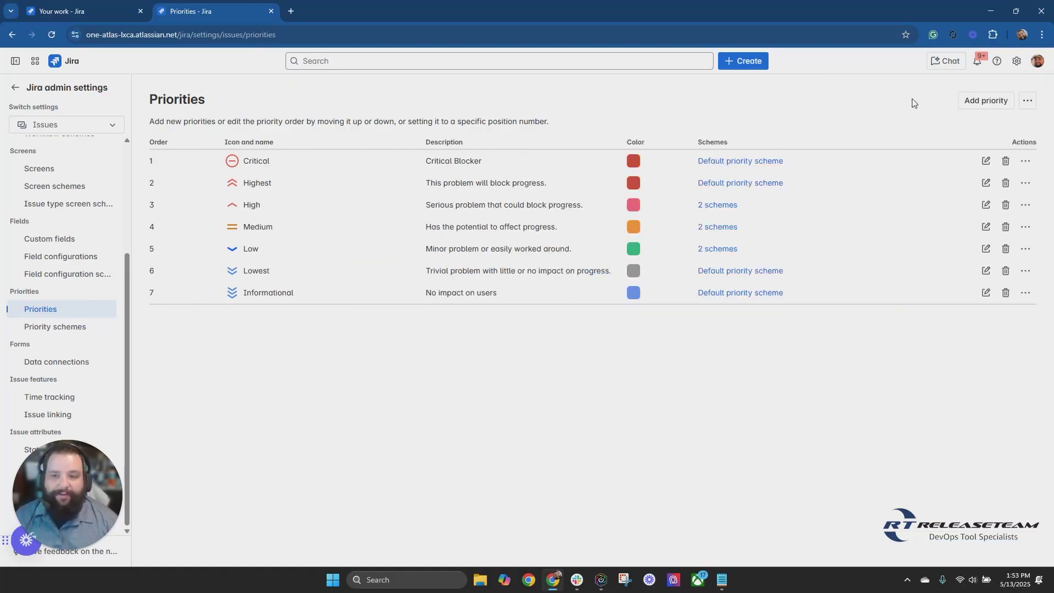
Start a new priority named 'Risk Low' with description 'This is for a demo'
left_click(986, 101)
left_click(873, 160)
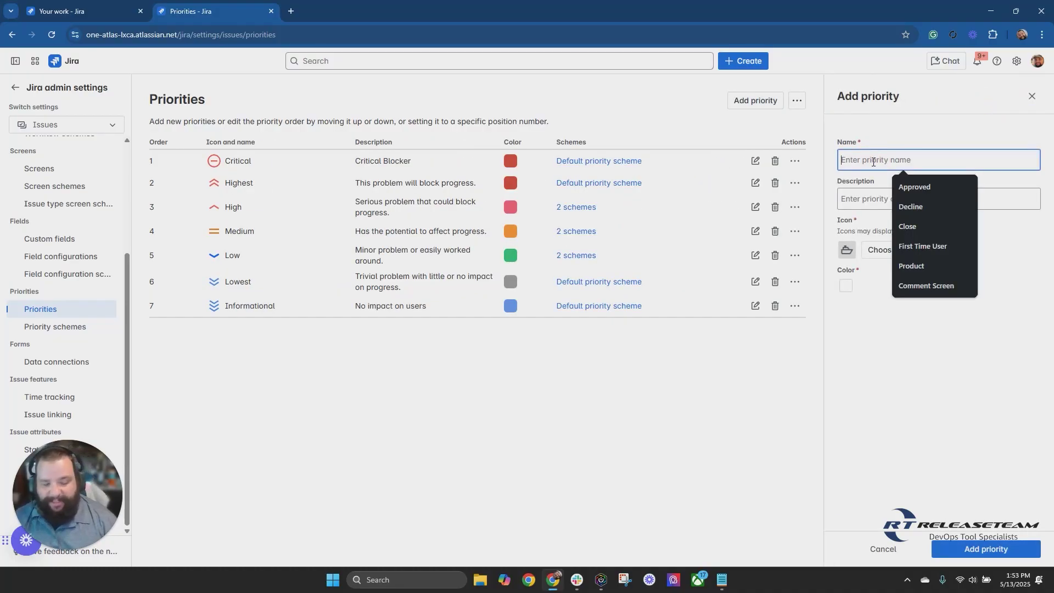
key("Caps_Lock")
type("Ri")
key("Caps_Lock")
type("is")
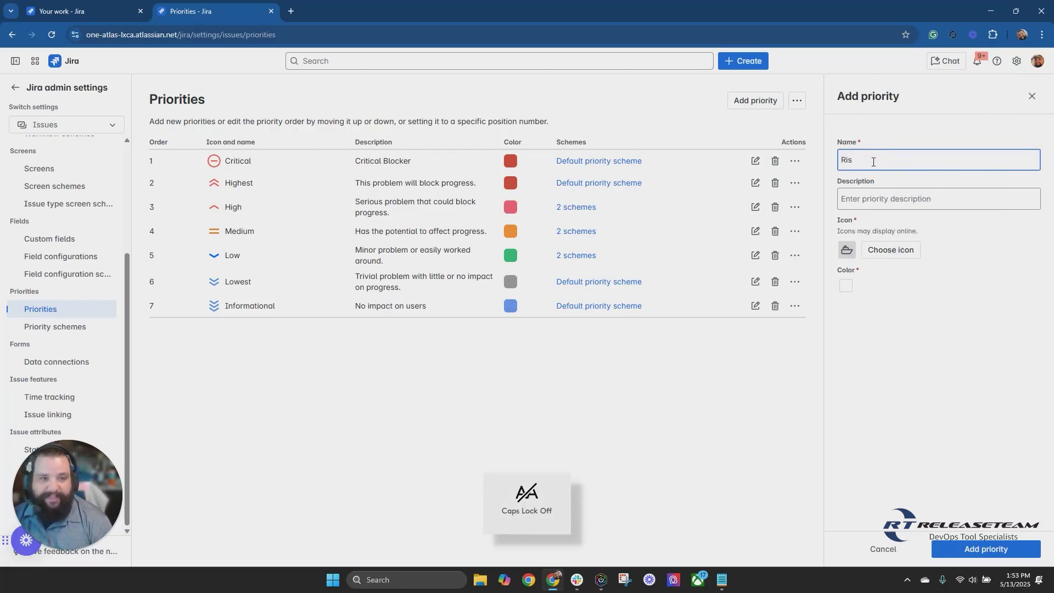
type("k")
key("Caps_Lock")
type("L")
key("Caps_Lock")
type("ow")
left_click(867, 198)
key("Caps_Lock")
type("T")
key("Caps_Lock")
type("his")
key("Caps_Lock")
key("Caps_Lock")
type("is for d")
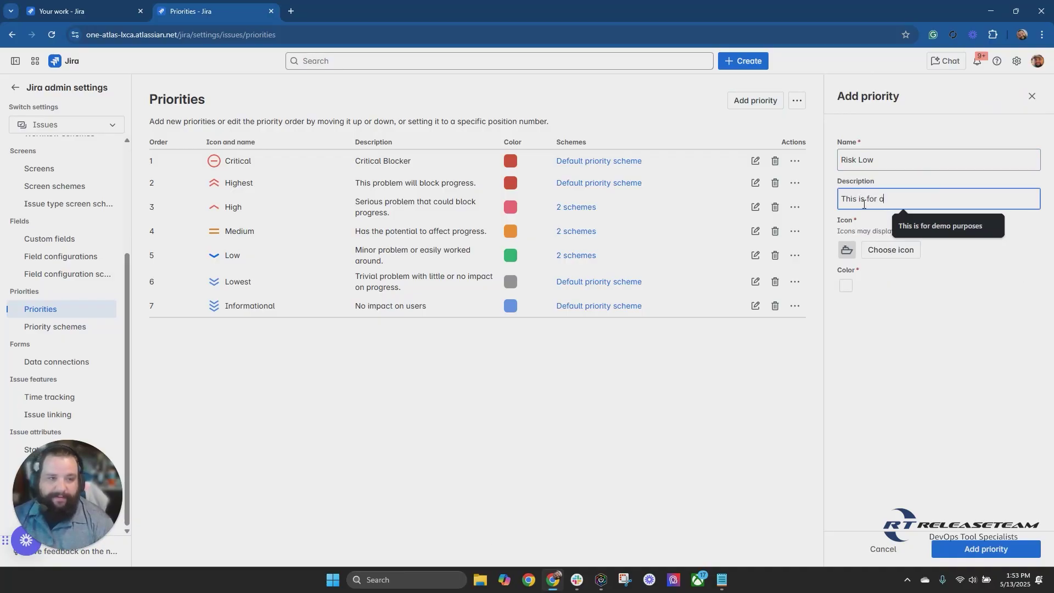
key("BackSpace")
type("a demo")
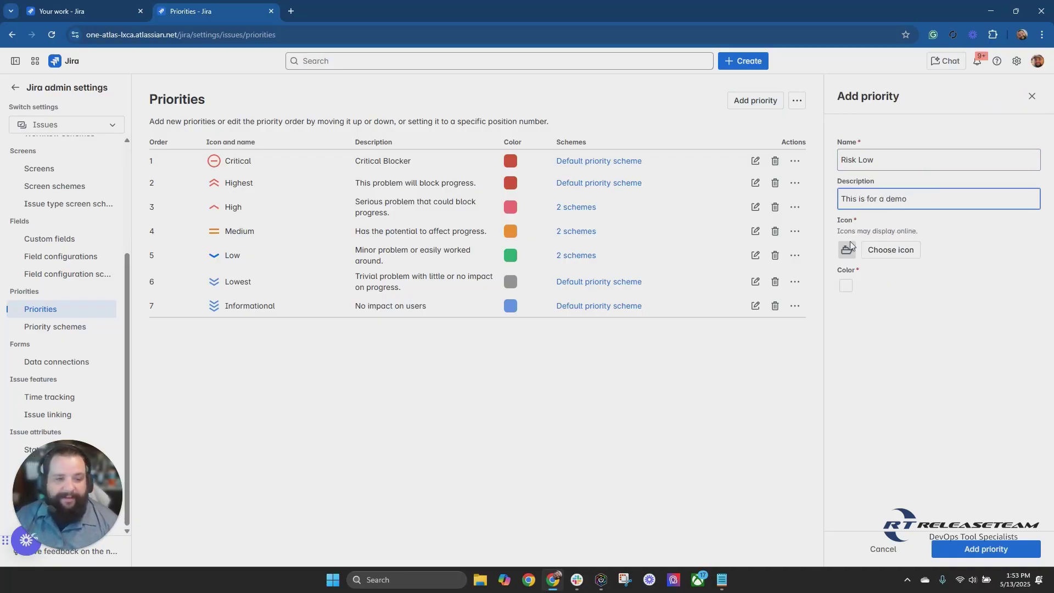
Give it the grey circle icon and Dark teal colour, then add the priority
left_click(886, 254)
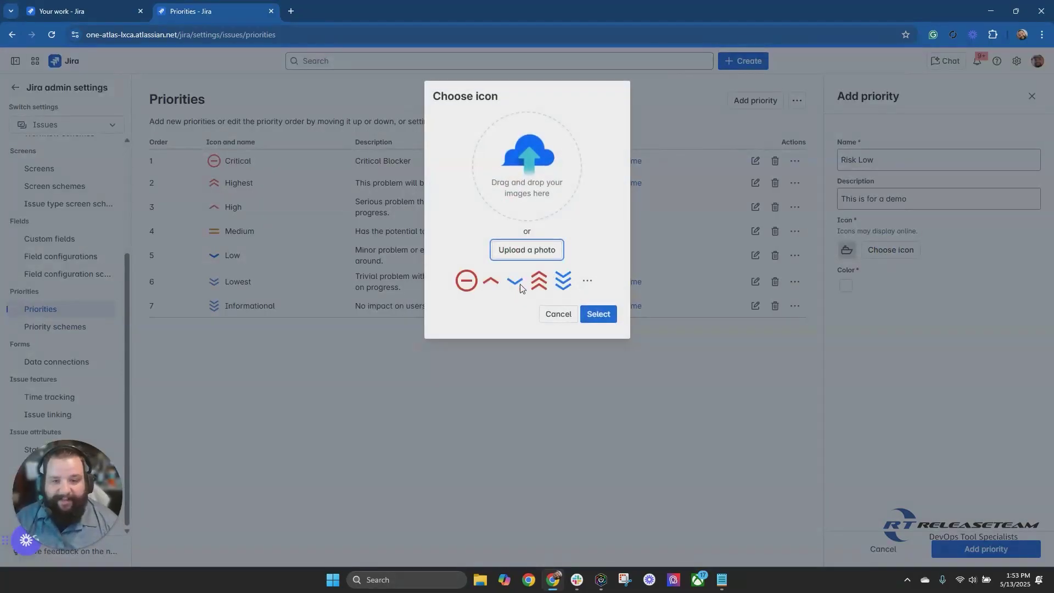
left_click(587, 280)
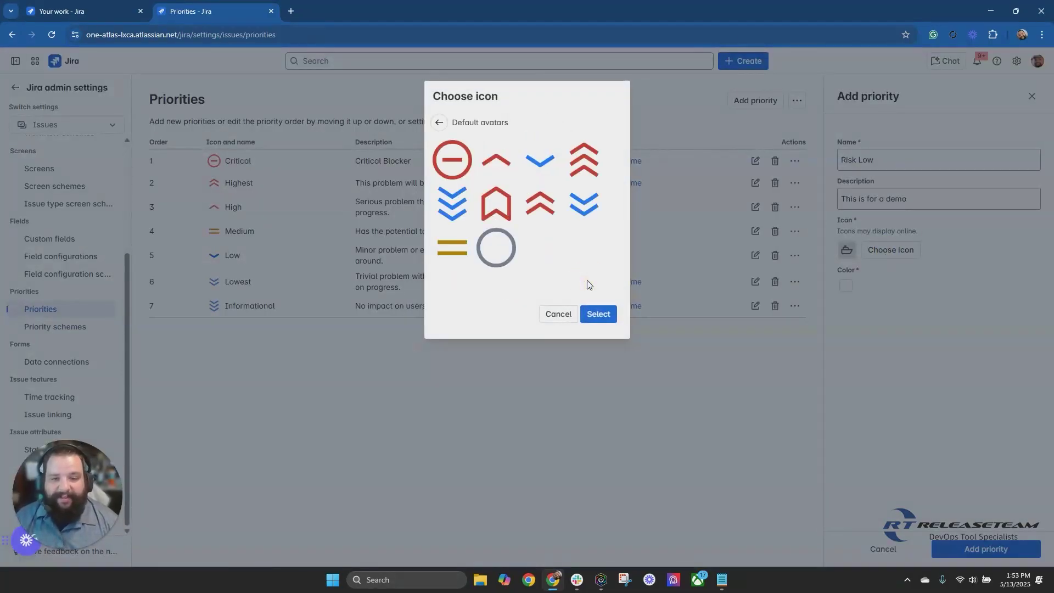
left_click(434, 126)
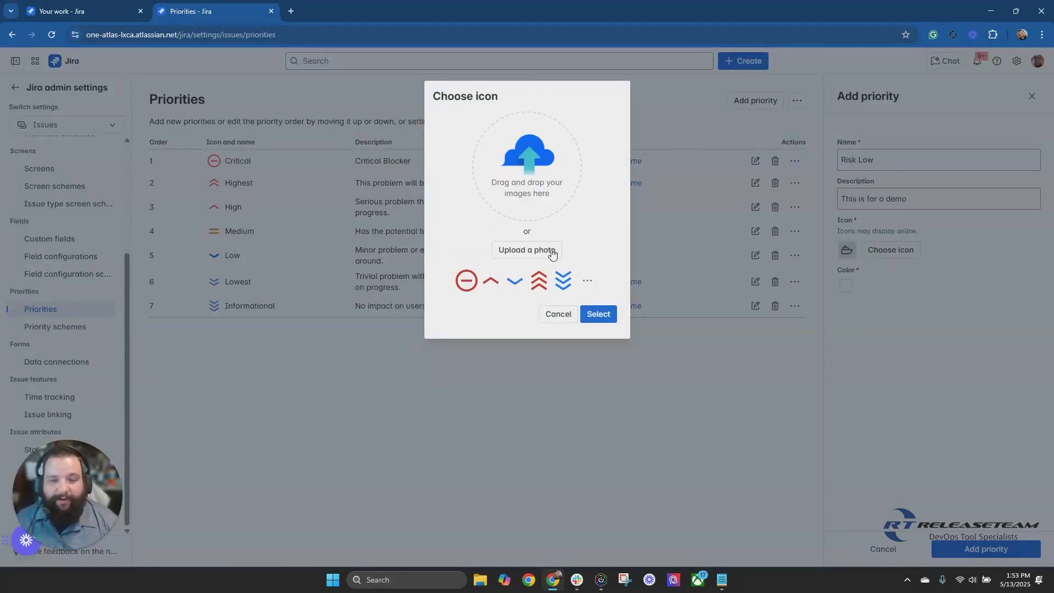
left_click(589, 281)
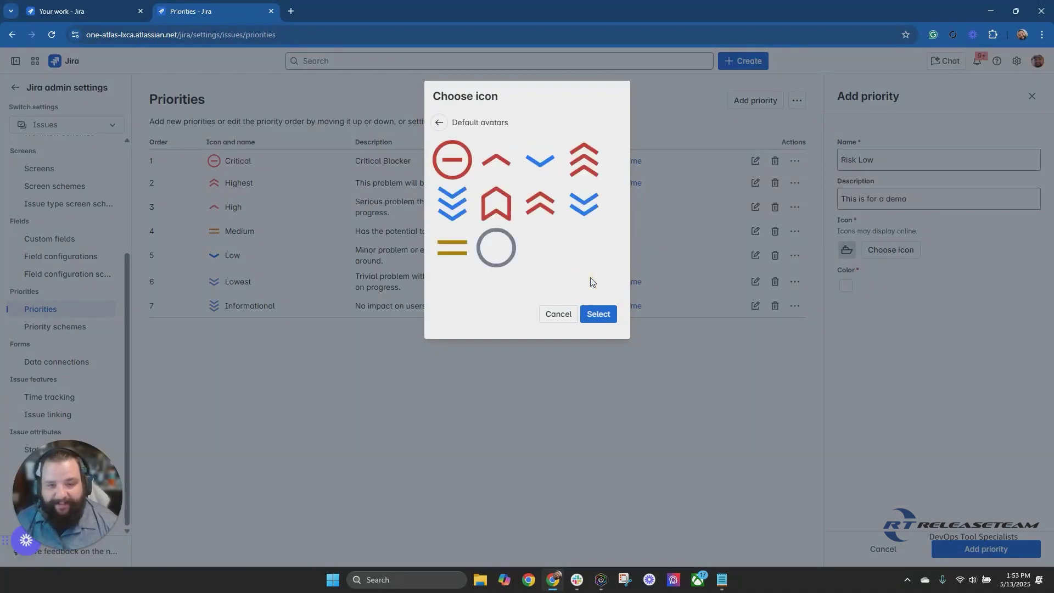
left_click(506, 258)
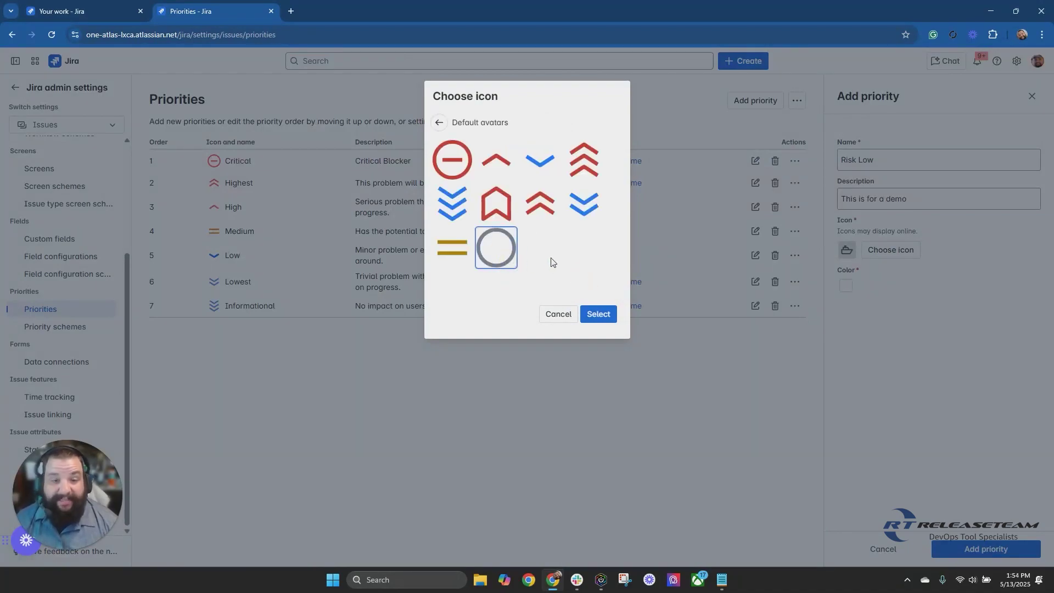
left_click(599, 313)
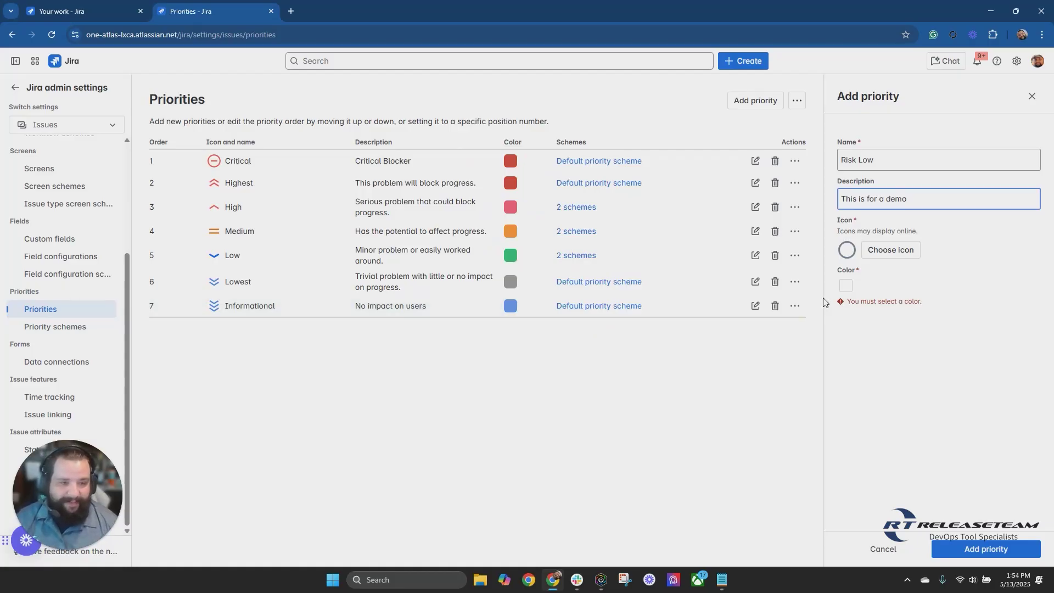
left_click(847, 286)
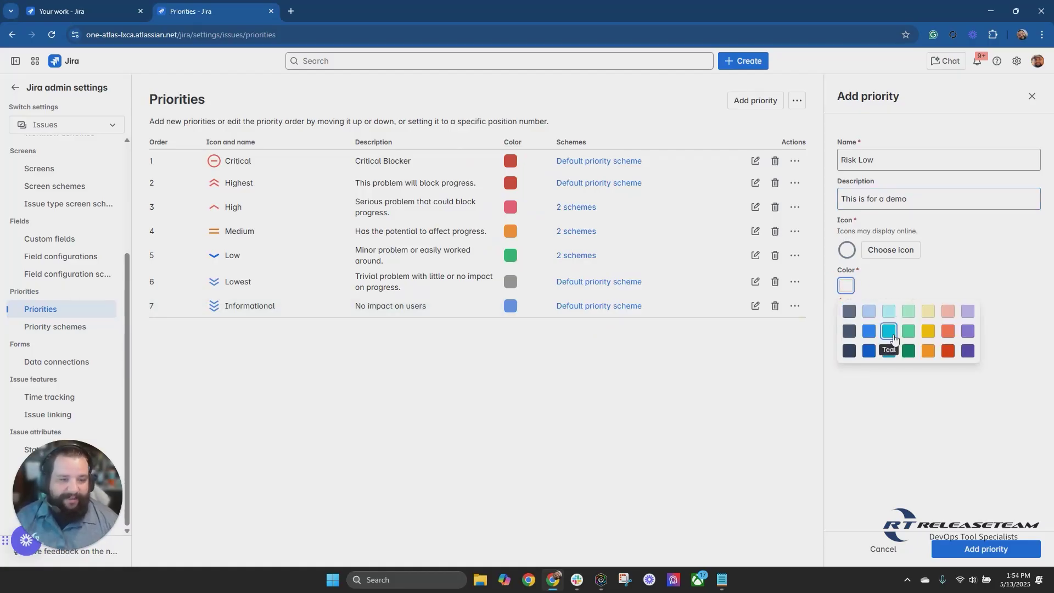
left_click(890, 351)
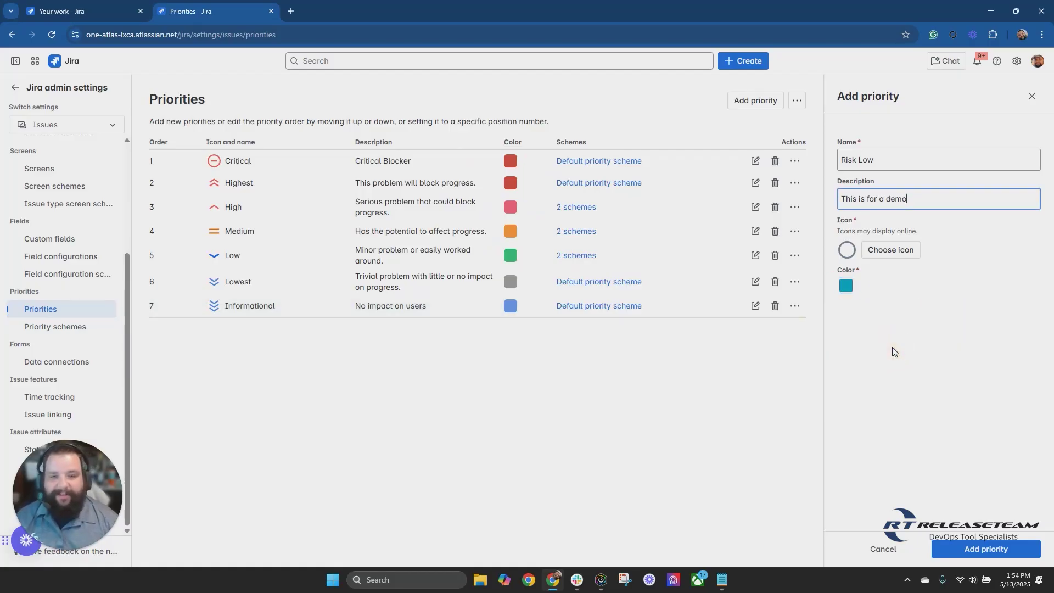
left_click(983, 548)
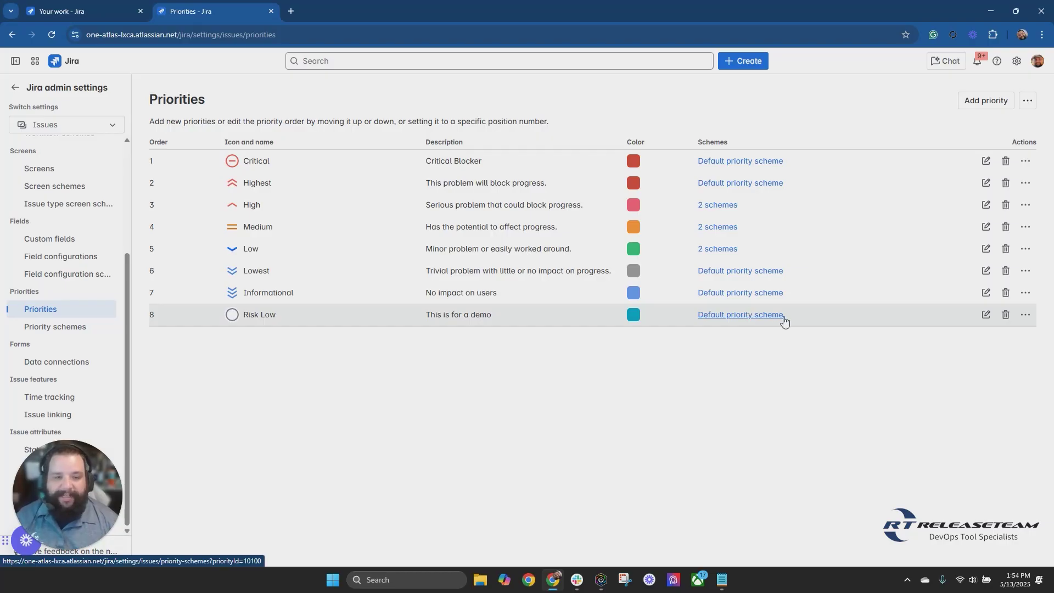
left_click_drag(812, 320, 803, 319)
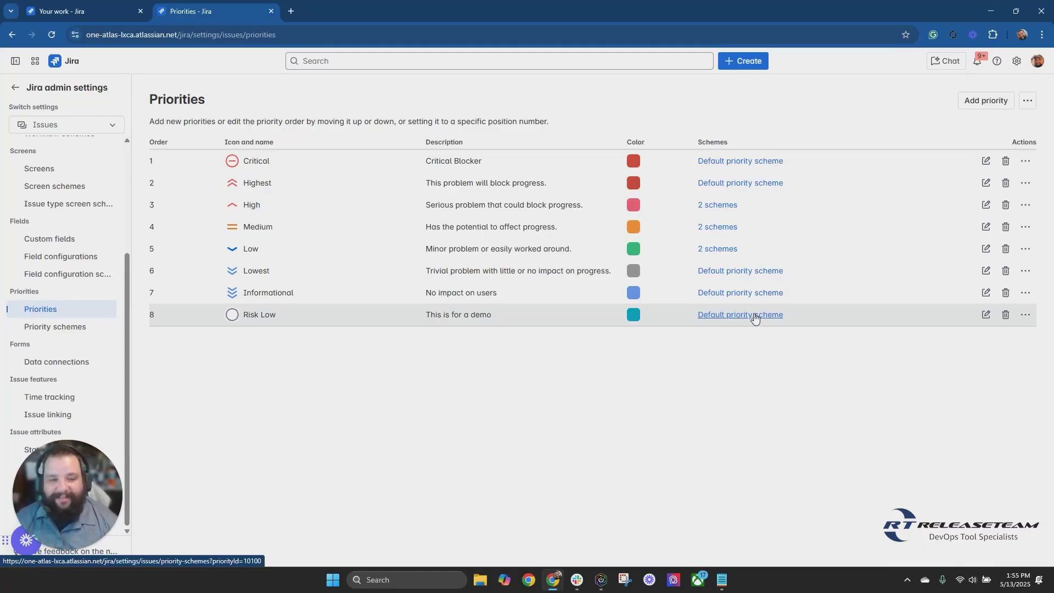
Confirm the Default priority scheme now contains Risk Low, then return to Priority schemes
left_click(755, 316)
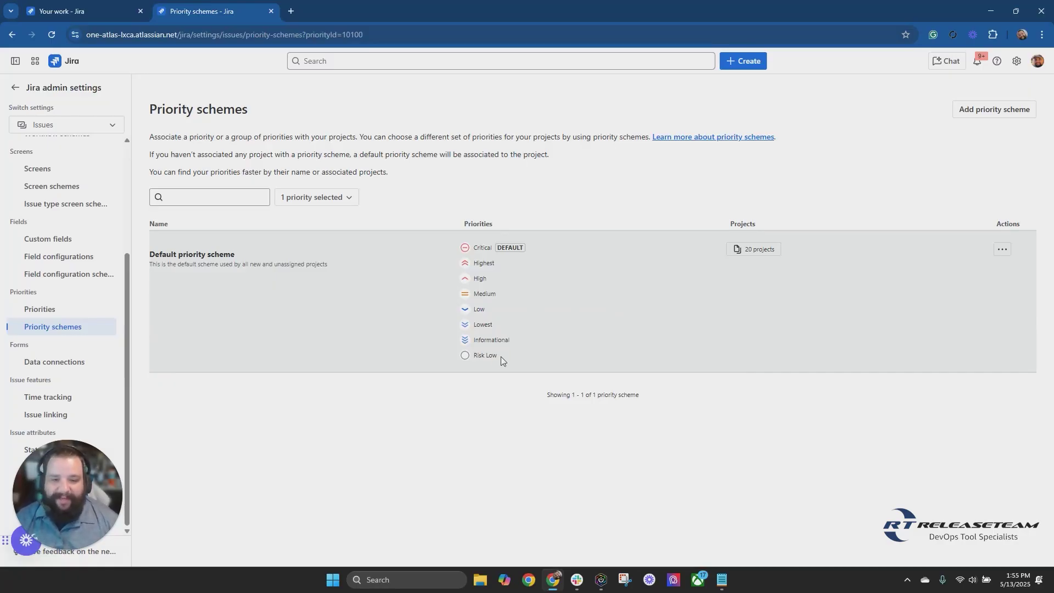
key("alt+Left")
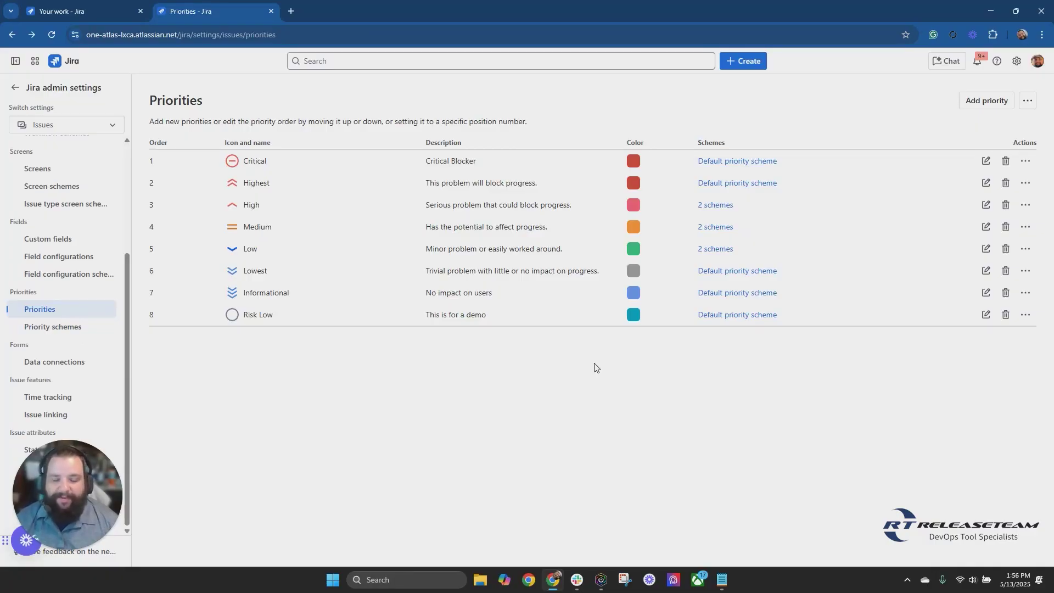
left_click(291, 320)
left_click(44, 311)
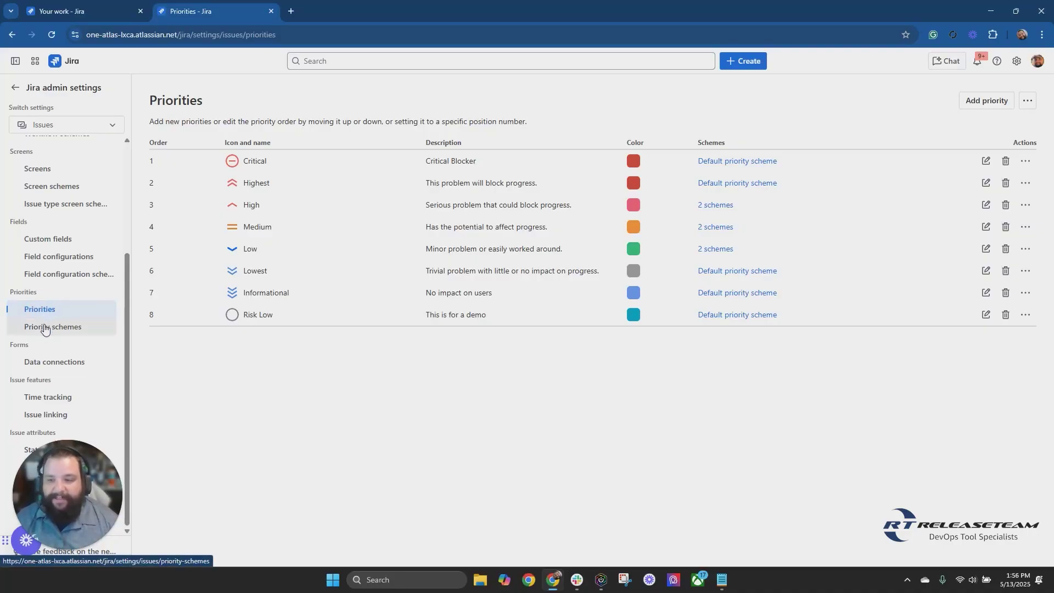
left_click(45, 329)
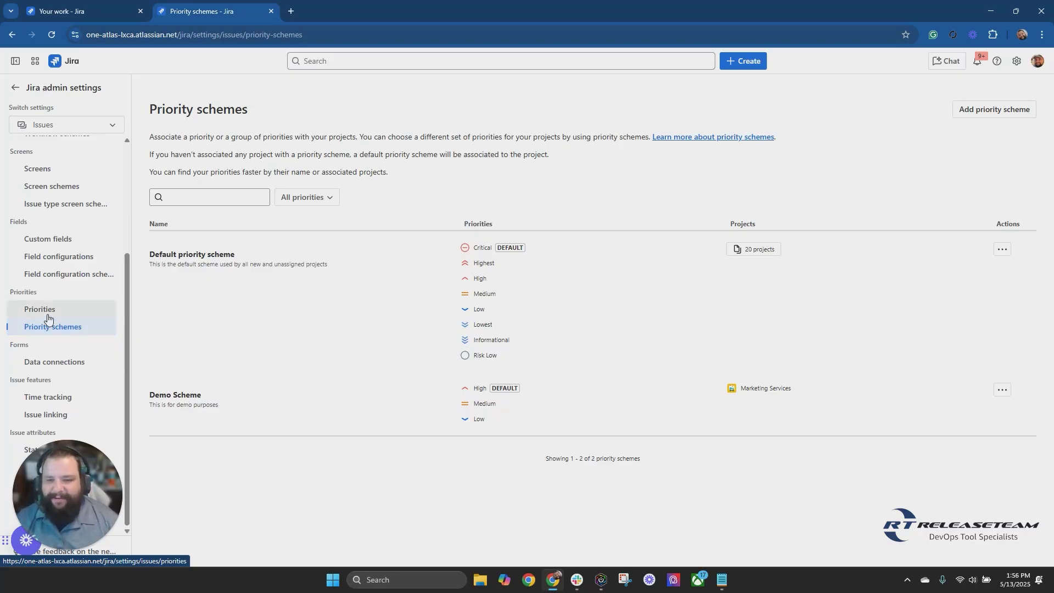
Edit Demo Scheme to add Risk Low to its priorities and save
left_click(1003, 390)
left_click(1014, 417)
left_click(417, 358)
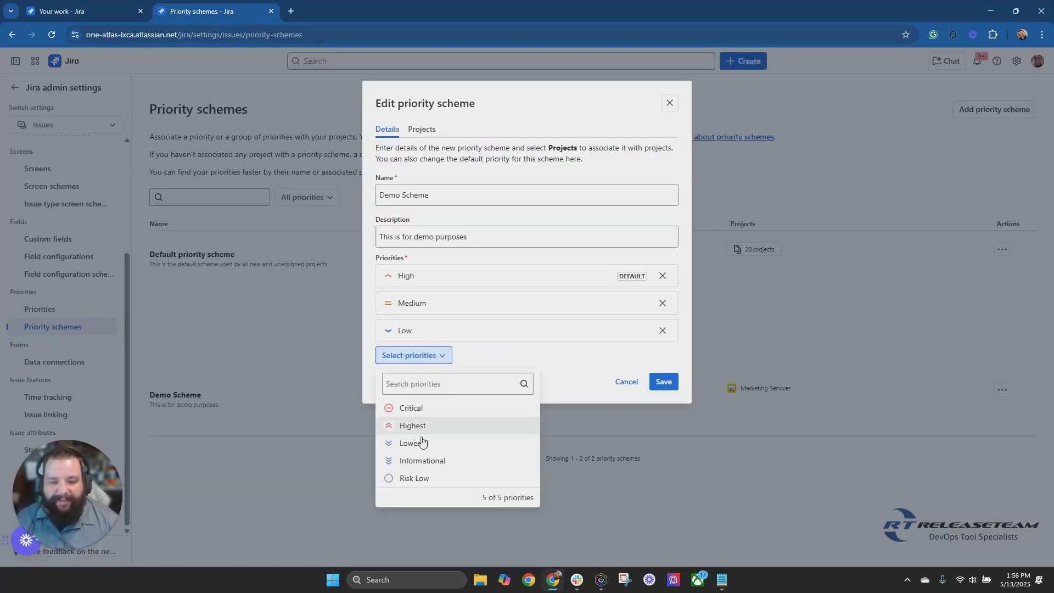
left_click(405, 477)
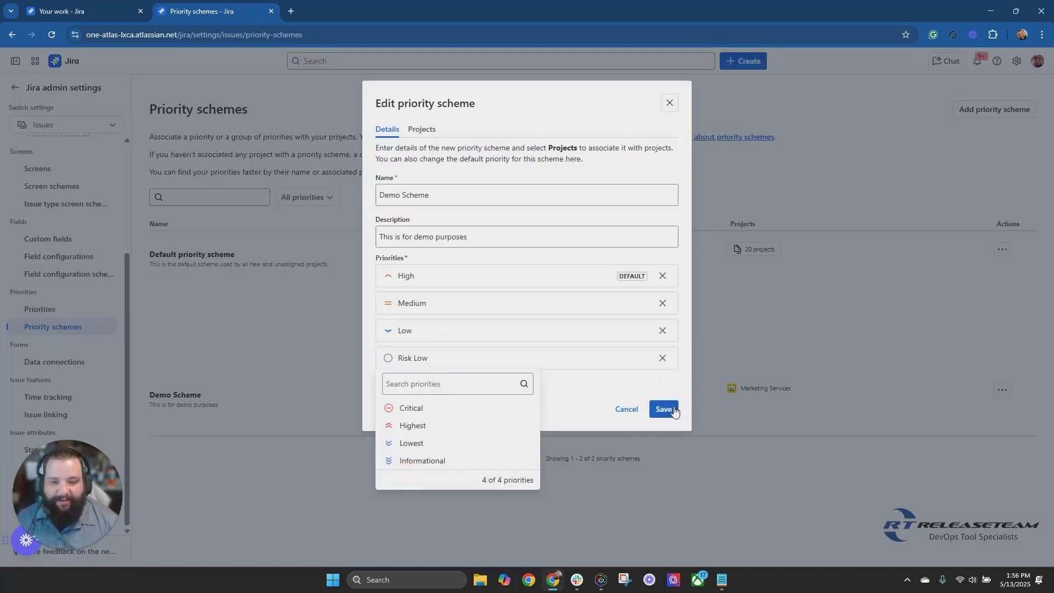
left_click(671, 414)
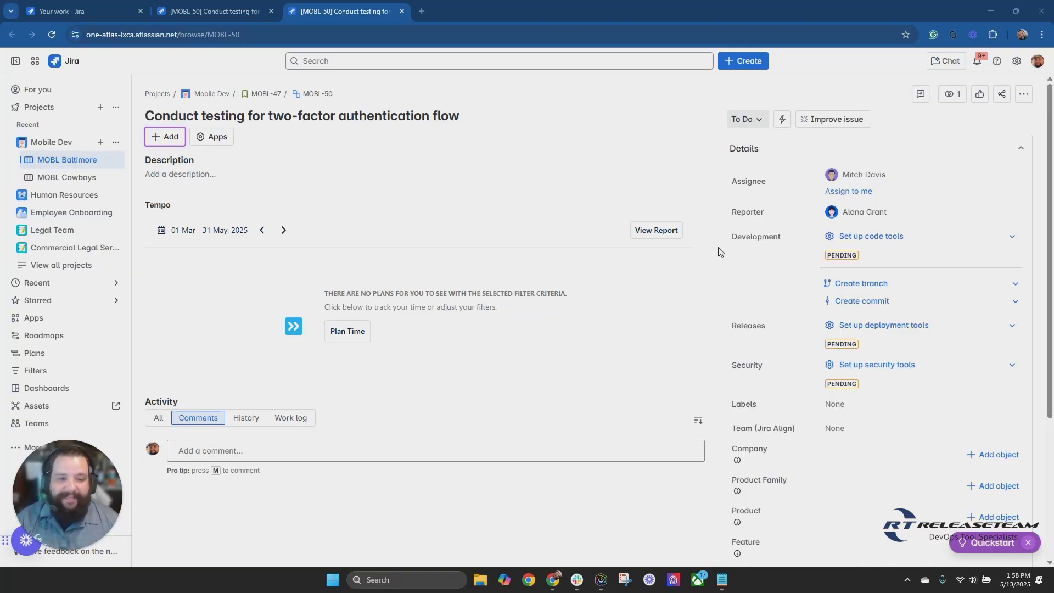
Change MOBL-50's priority from Critical to Medium in the Details panel
scroll(807, 275, "down", 1)
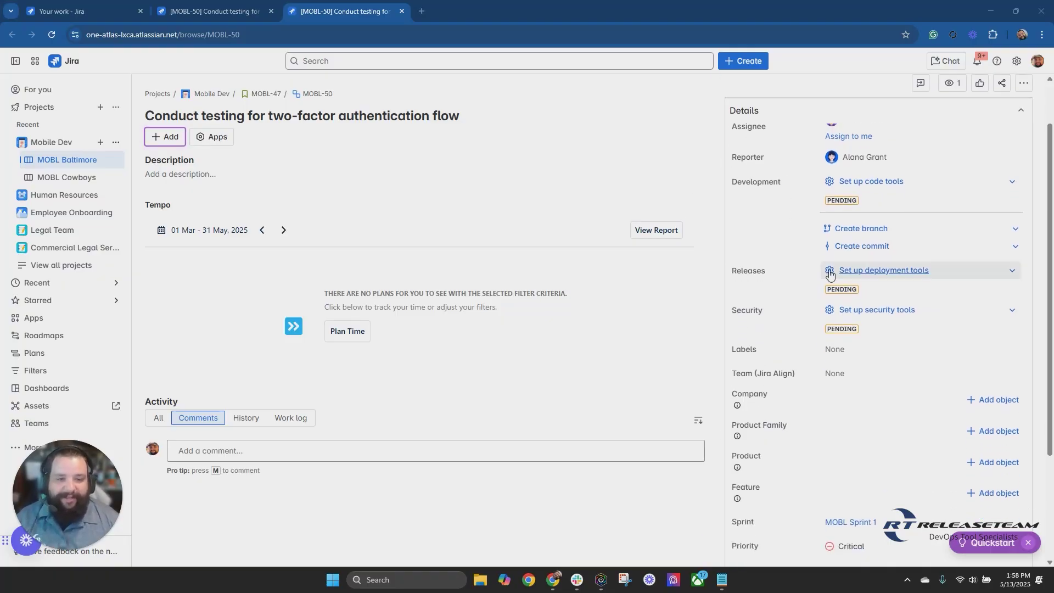
scroll(830, 275, "up", 1)
scroll(830, 274, "down", 3)
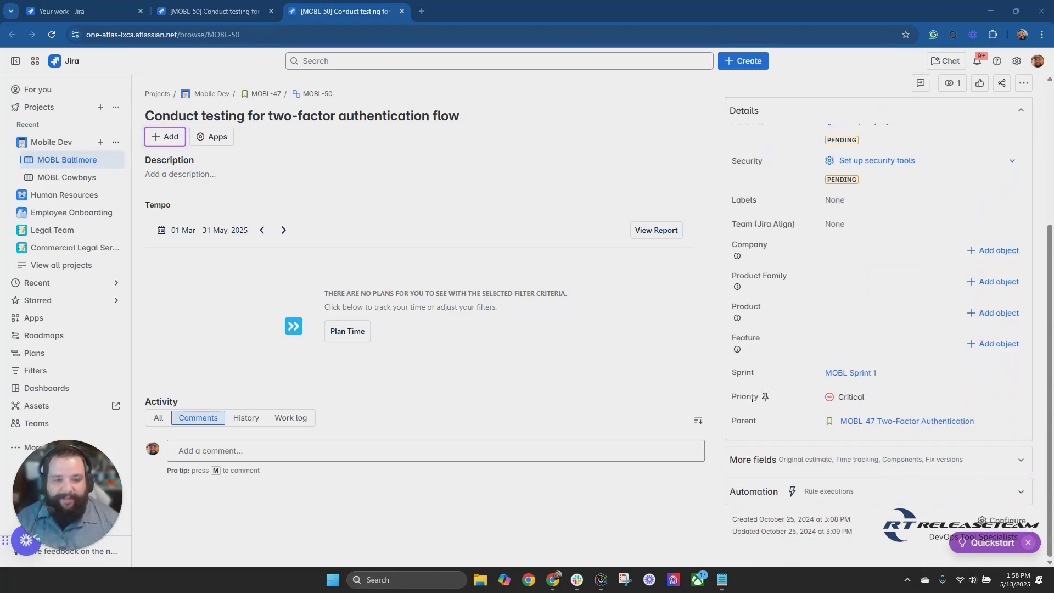
left_click(892, 395)
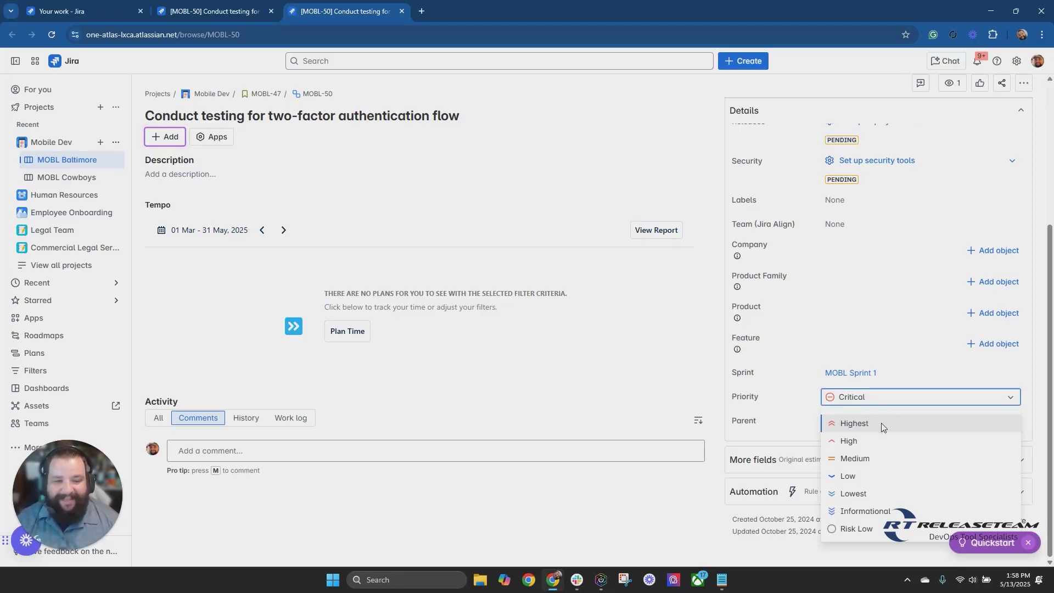
left_click(857, 465)
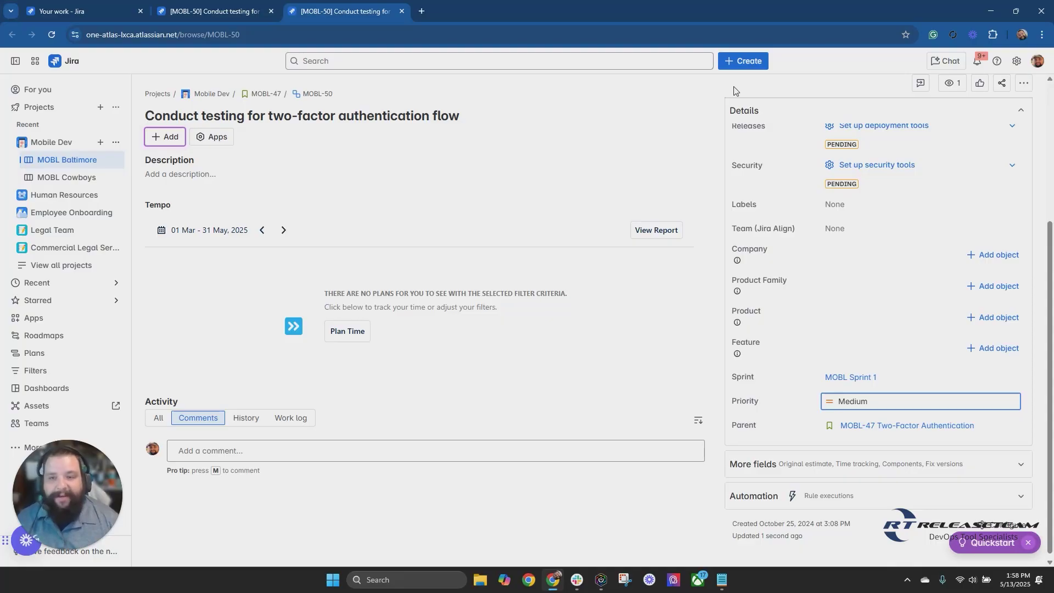
Close the MOBL-50 tab and sort the Mobile Dev issues by priority in descending order
key("ctrl+w")
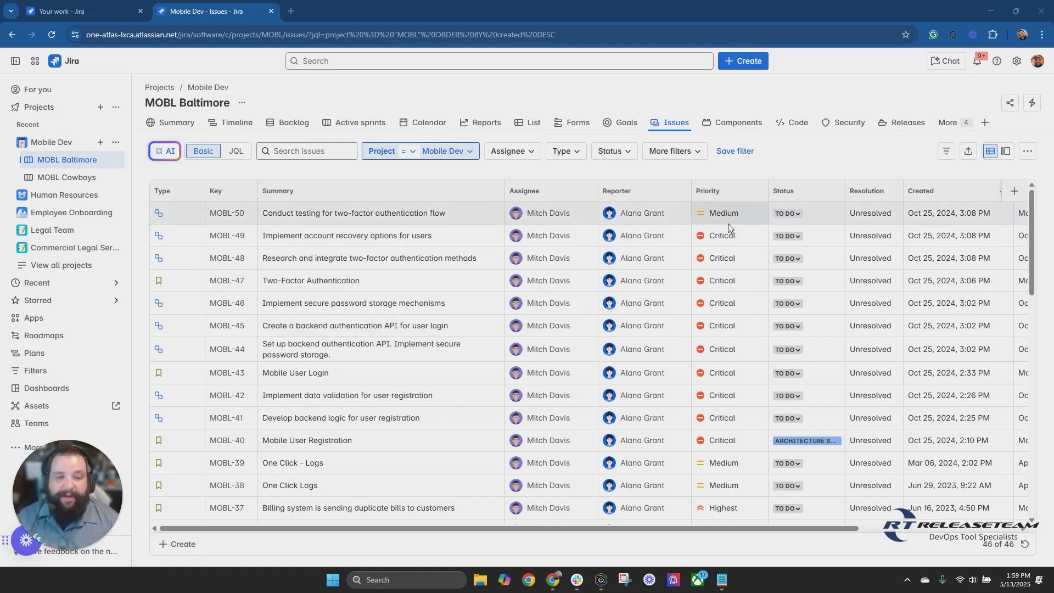
left_click(741, 194)
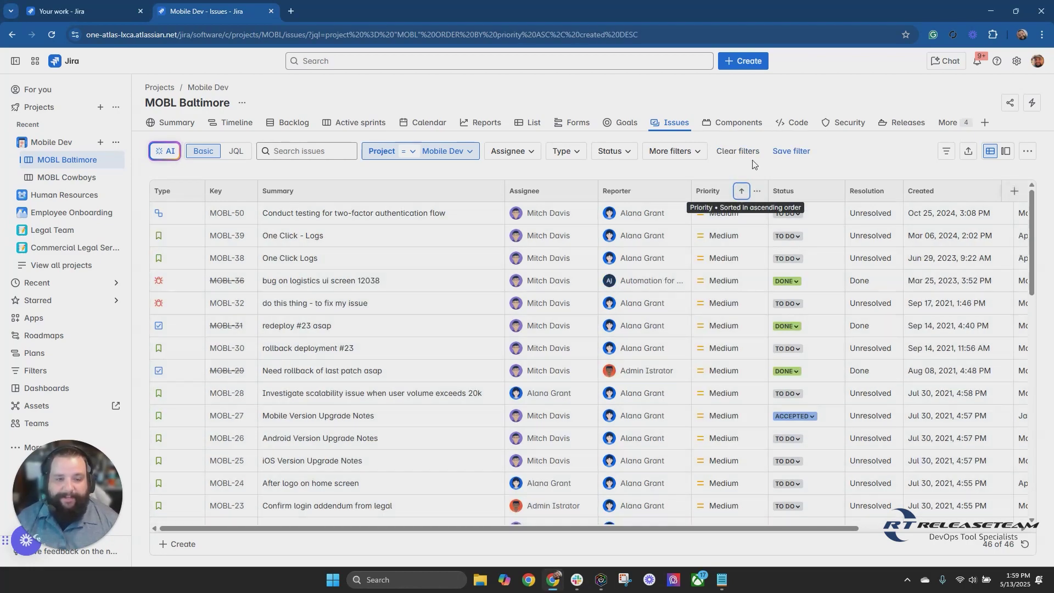
left_click(741, 194)
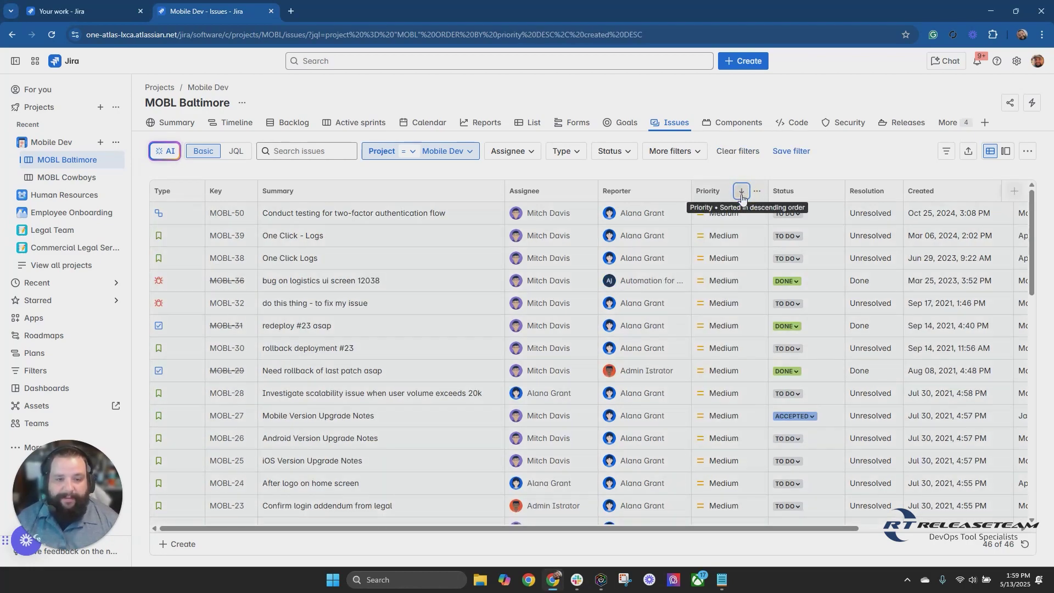